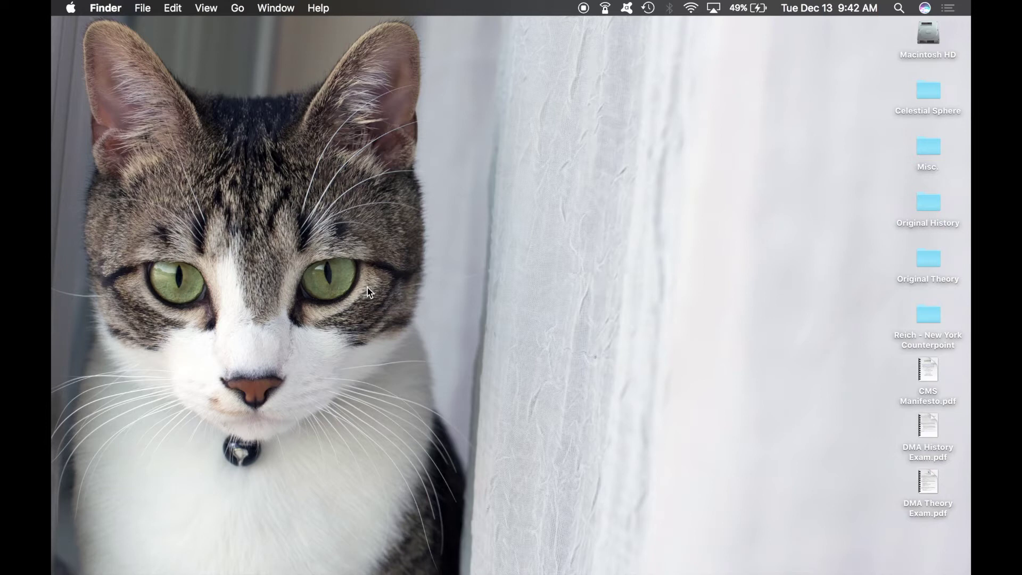
# - Launch Ableton Live 9 Lite via Spotlight and dismiss the automatic updates prompt
pyautogui.press('super+space')
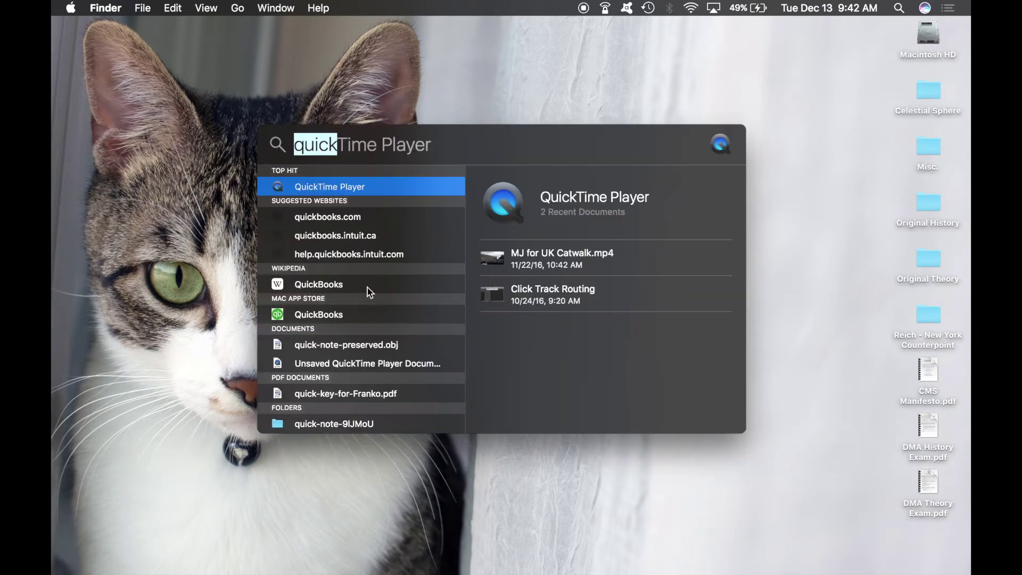
pyautogui.write('able')
pyautogui.press('Return')
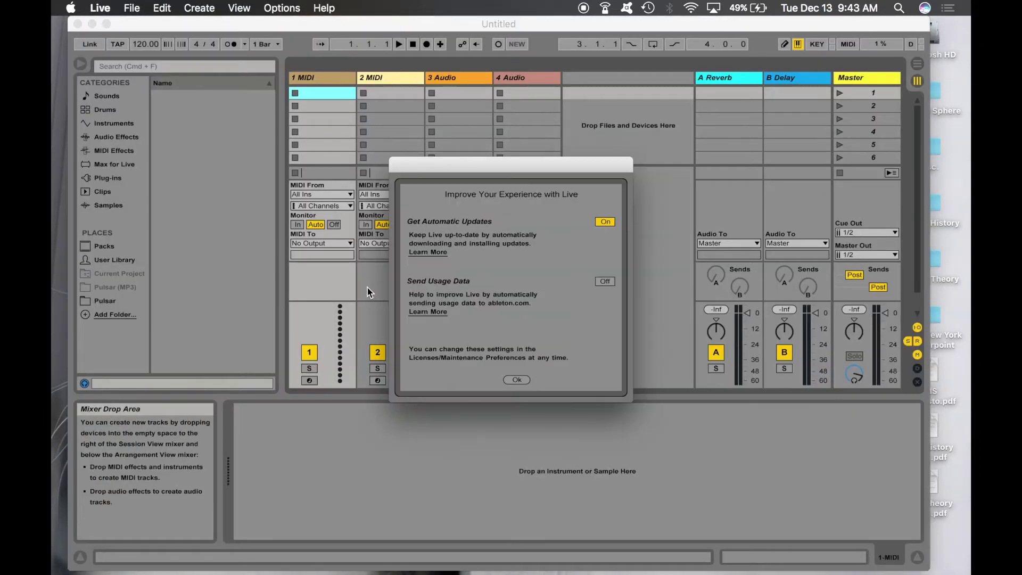
pyautogui.click(516, 379)
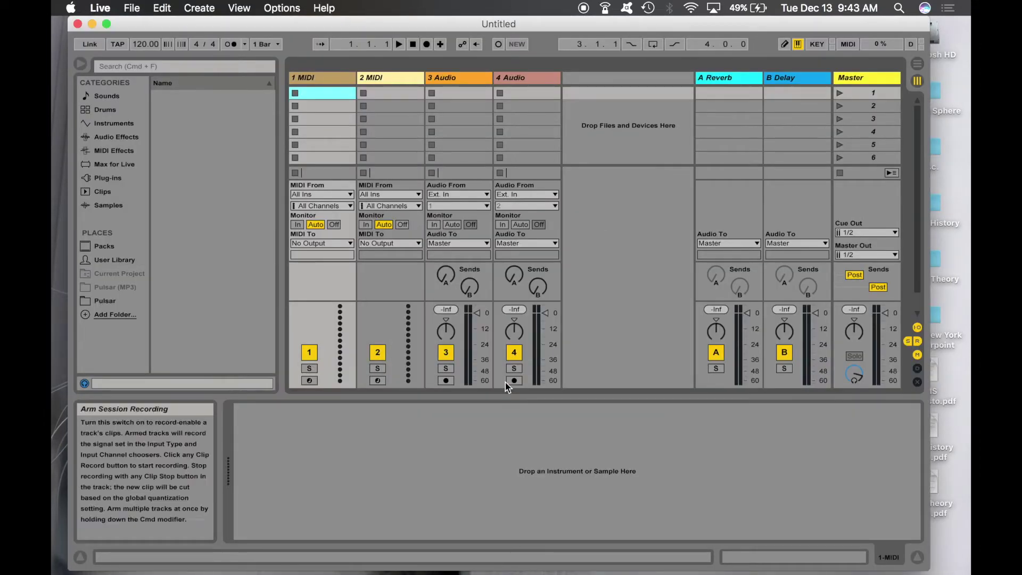
# - Review the Audio and Record/Warp/Launch preferences, then close Preferences
pyautogui.click(101, 6)
pyautogui.click(130, 48)
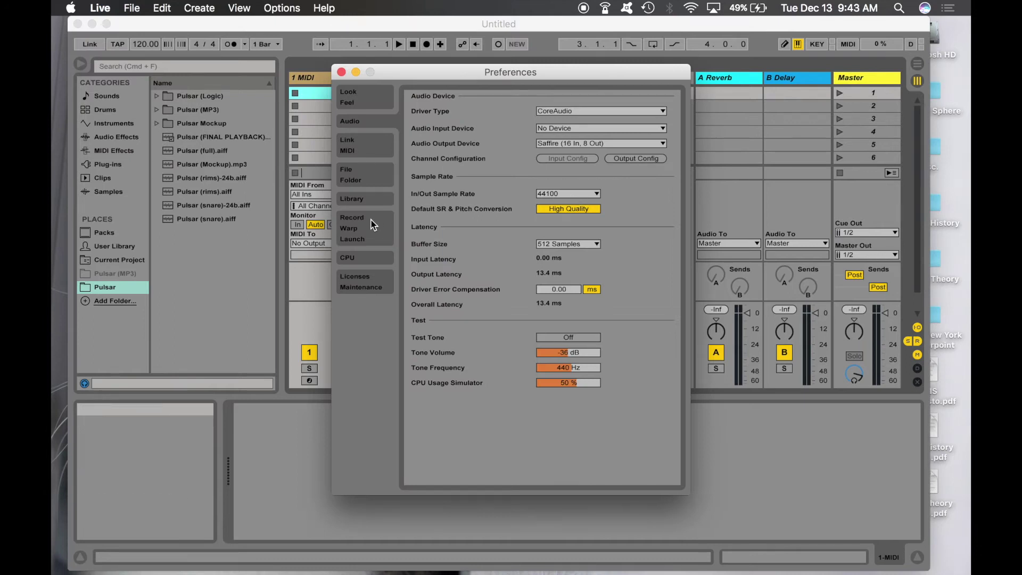
pyautogui.click(356, 233)
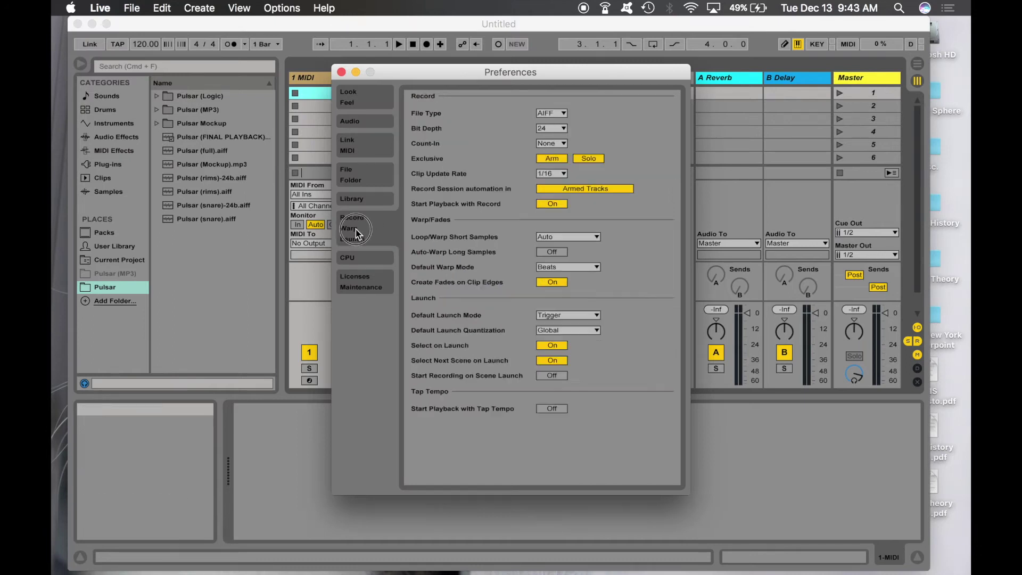
pyautogui.click(341, 72)
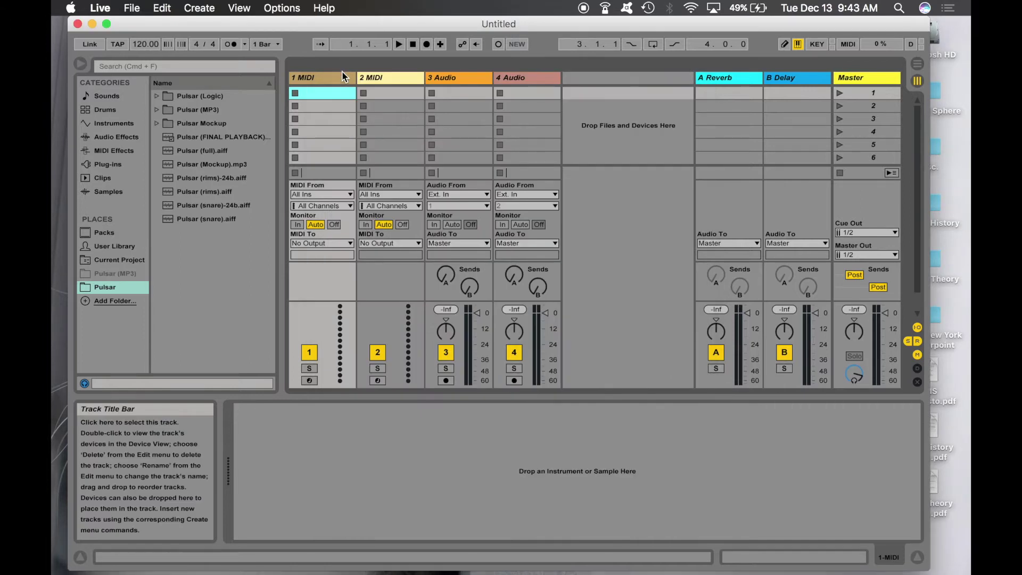
# - Switch to Arrangement View and delete both MIDI tracks, leaving 1 Audio and 2 Audio
pyautogui.click(918, 63)
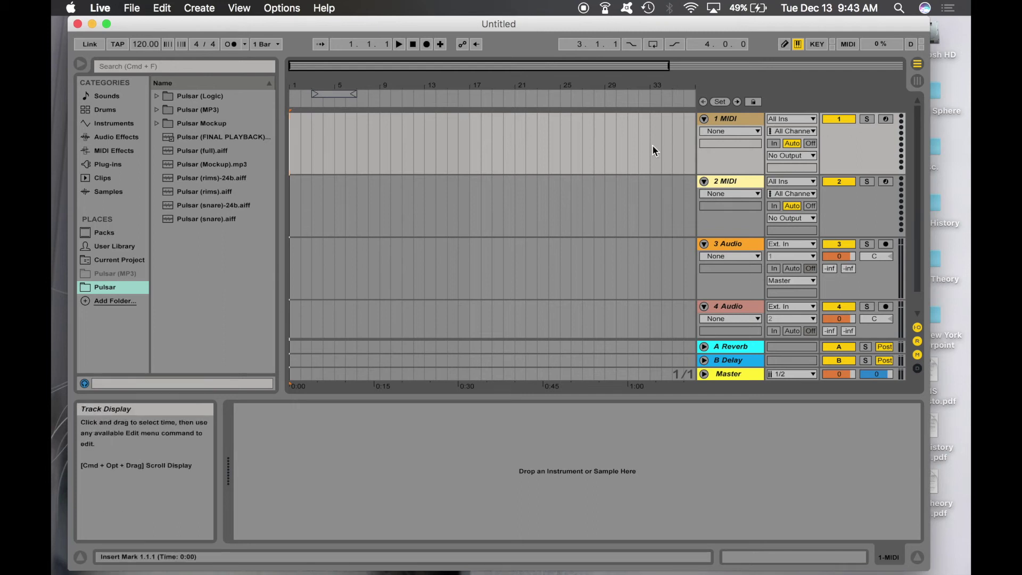
pyautogui.click(583, 119)
pyautogui.click(724, 119)
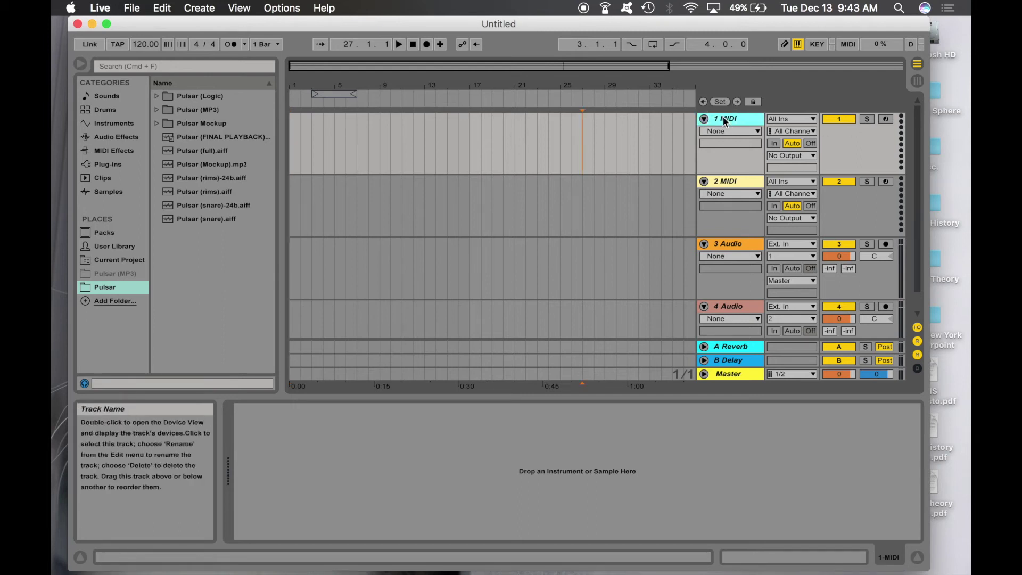
pyautogui.press('Delete')
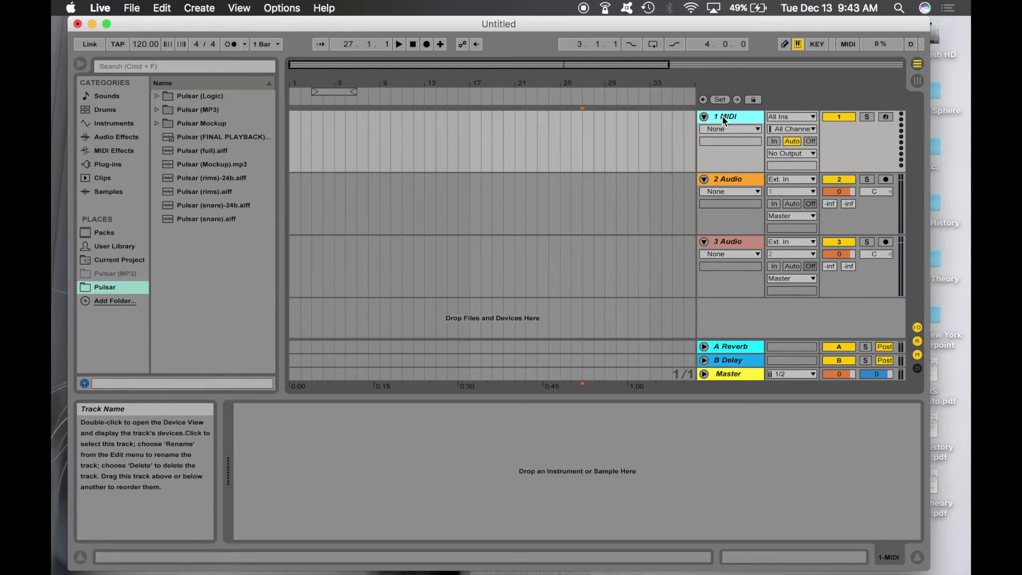
pyautogui.press('Delete')
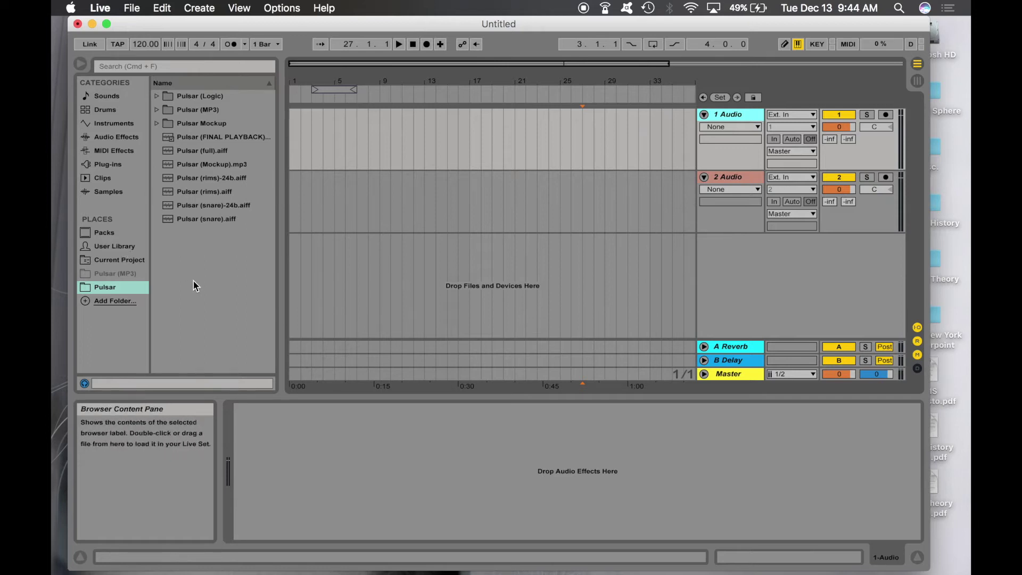
# - Drop the Pulsar (FINAL PLAYBACK) clip onto track 1 and check the output configuration in Preferences
pyautogui.moveTo(193, 136); pyautogui.dragTo(291, 135)
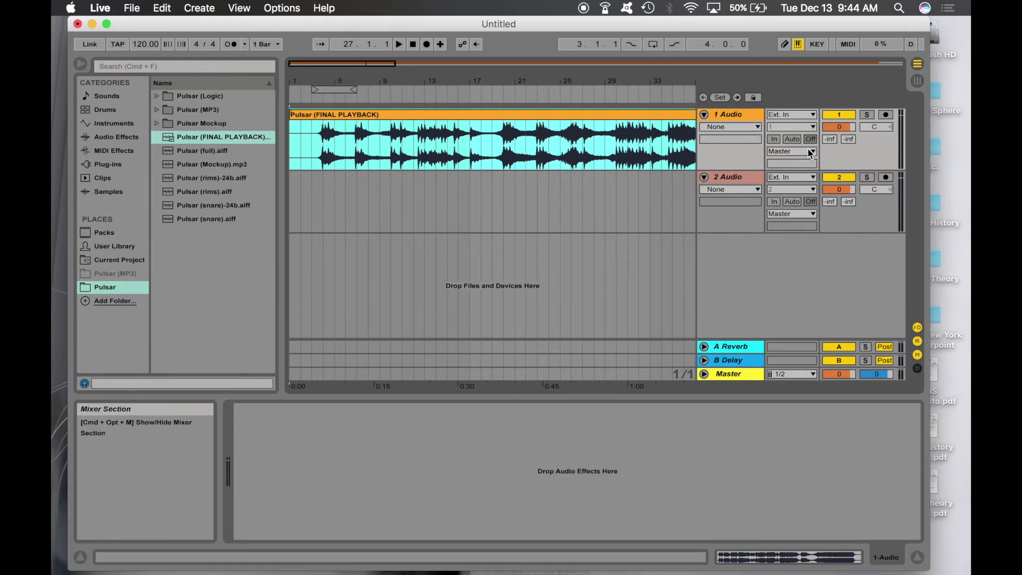
pyautogui.click(799, 152)
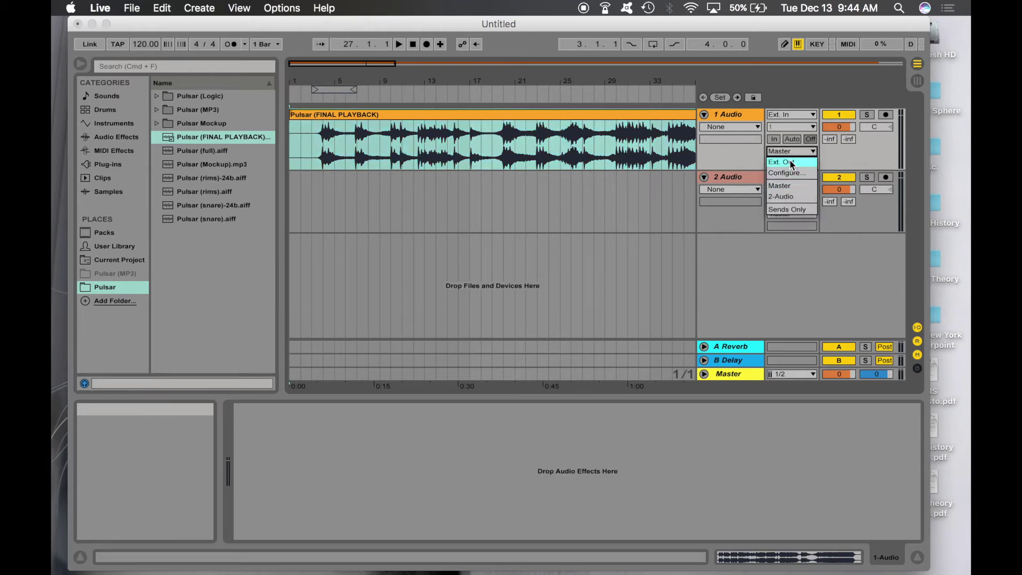
pyautogui.click(793, 173)
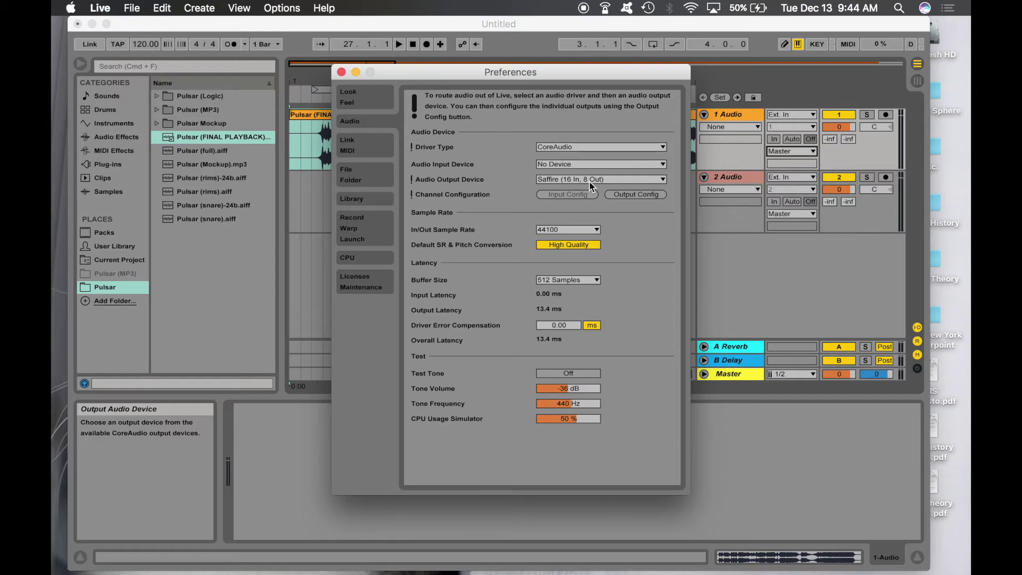
pyautogui.click(343, 73)
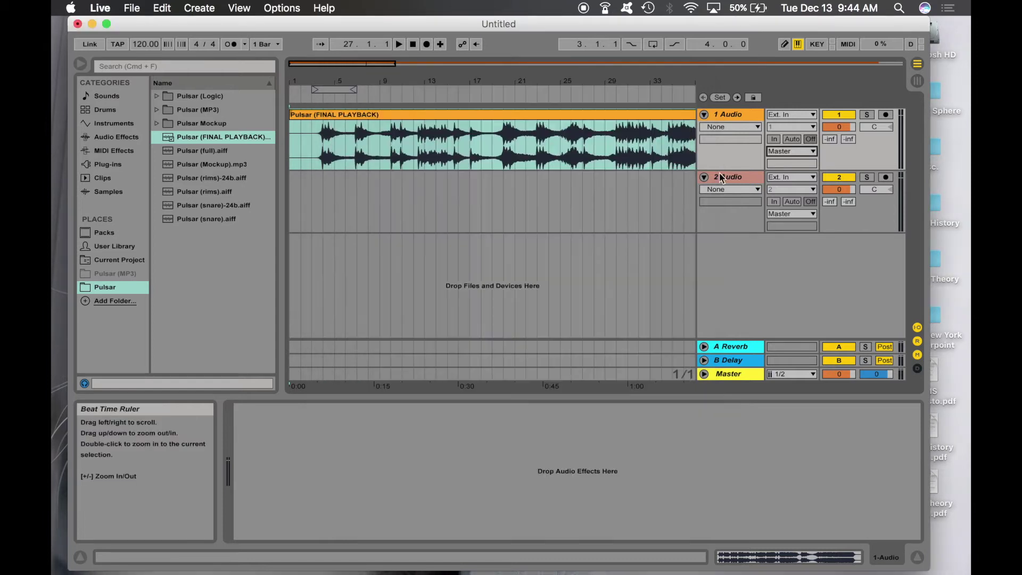
# - Route track 1's output to Ext. Out 1/2 and expand the Pulsar (MP3) folder
pyautogui.click(780, 152)
pyautogui.click(781, 161)
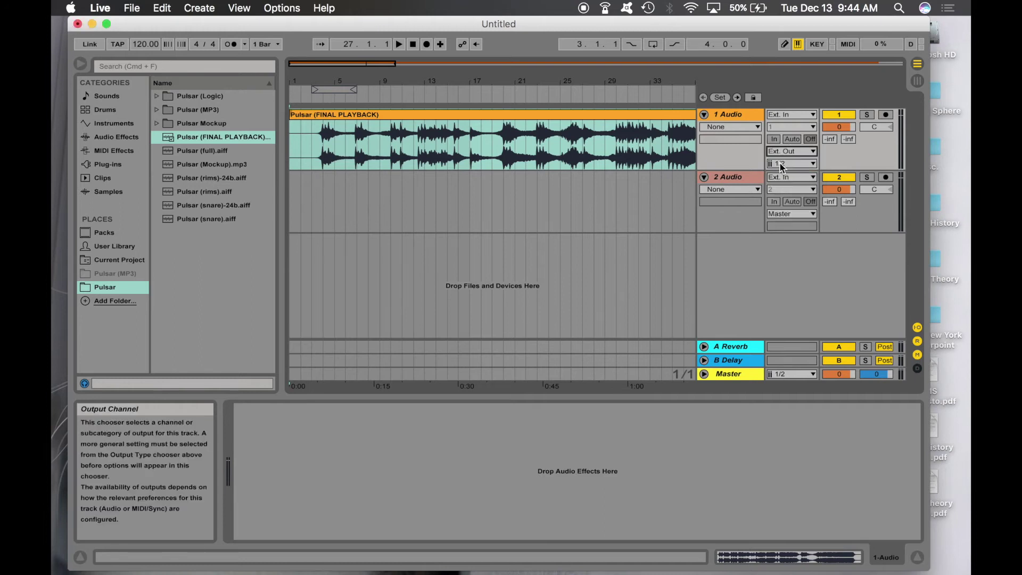
pyautogui.click(785, 164)
pyautogui.click(788, 177)
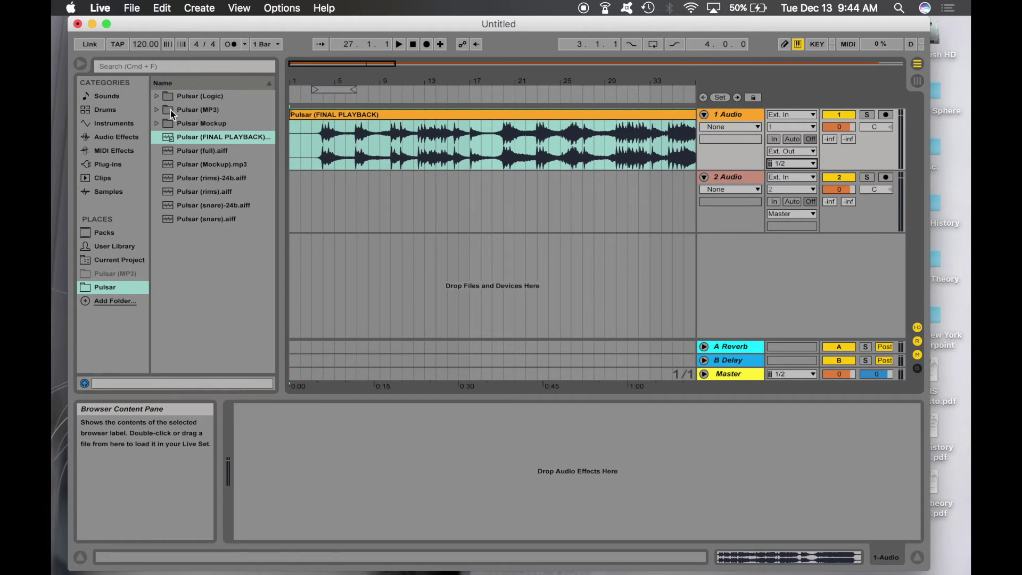
pyautogui.click(156, 109)
# - Place Pulsar (Click).mp3 on track 2 and check the output configuration in Preferences
pyautogui.click(186, 125)
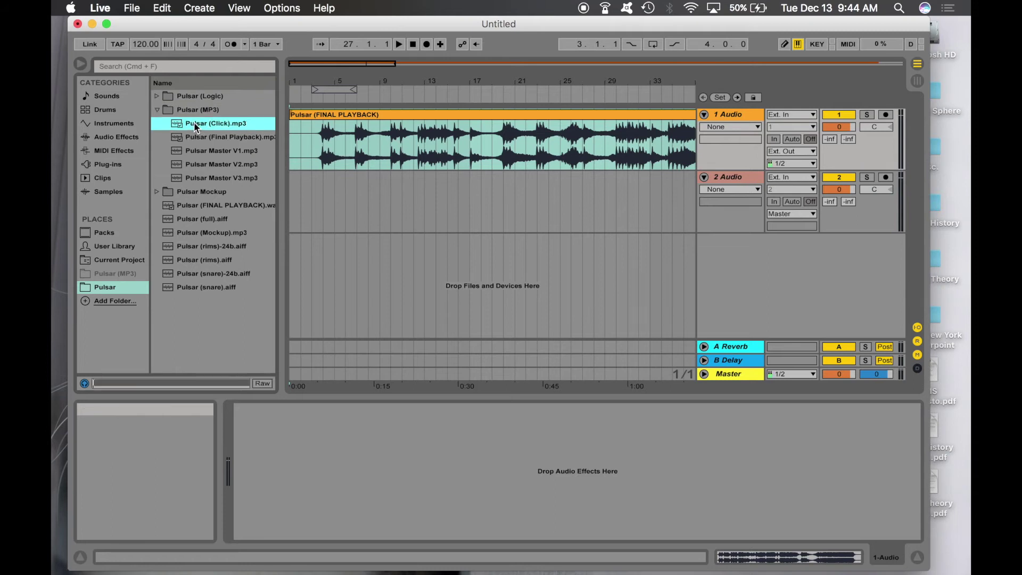
pyautogui.moveTo(196, 127); pyautogui.dragTo(294, 196)
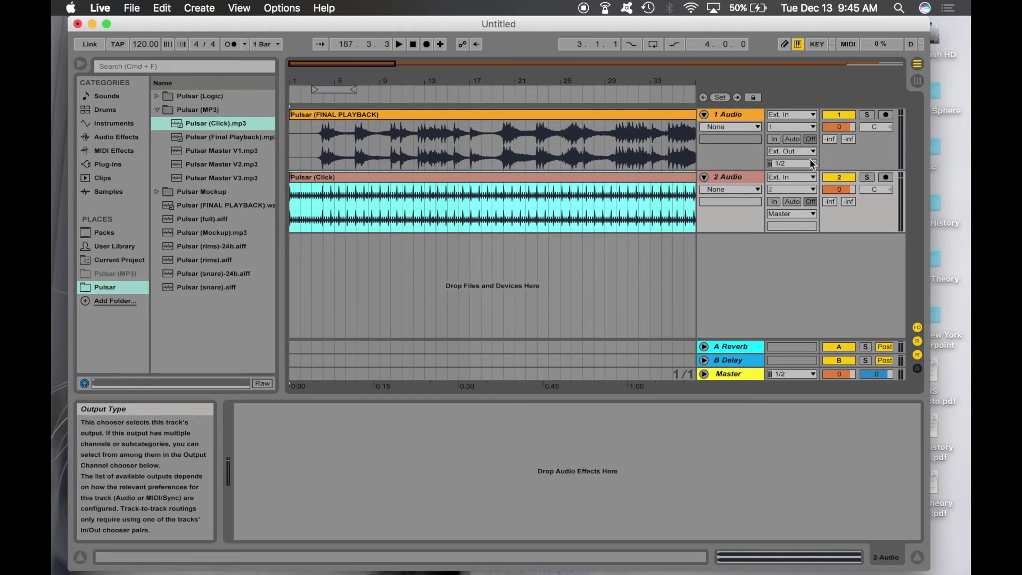
pyautogui.click(808, 220)
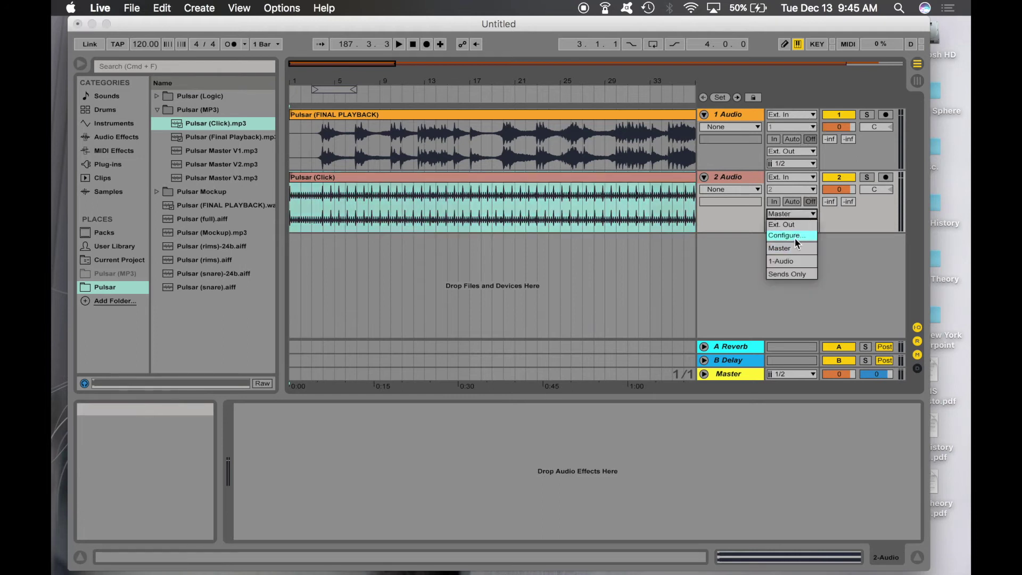
pyautogui.click(793, 235)
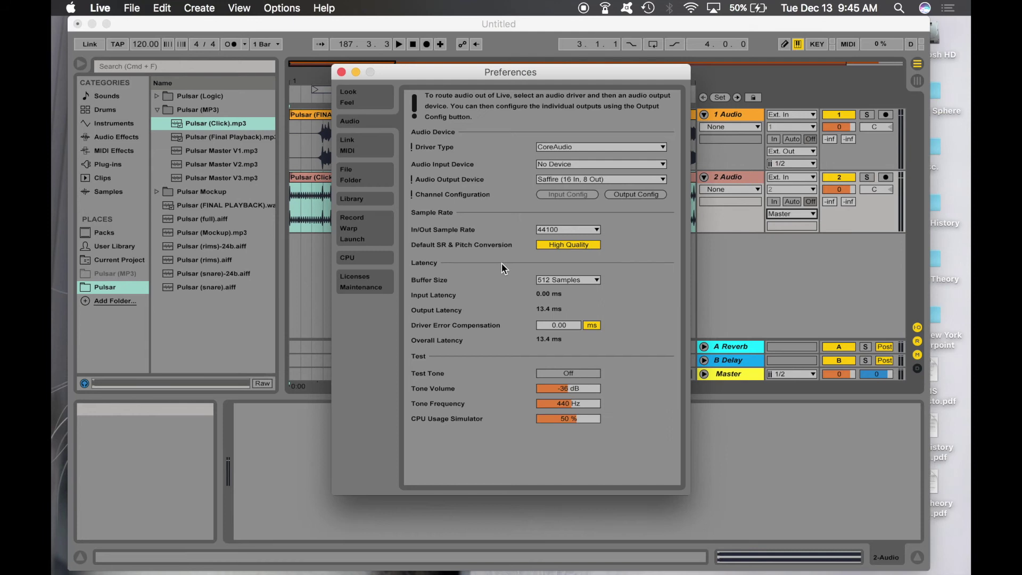
pyautogui.click(341, 72)
# - Route track 2's output to Ext. Out 3/4, then switch to the desktop space
pyautogui.click(791, 213)
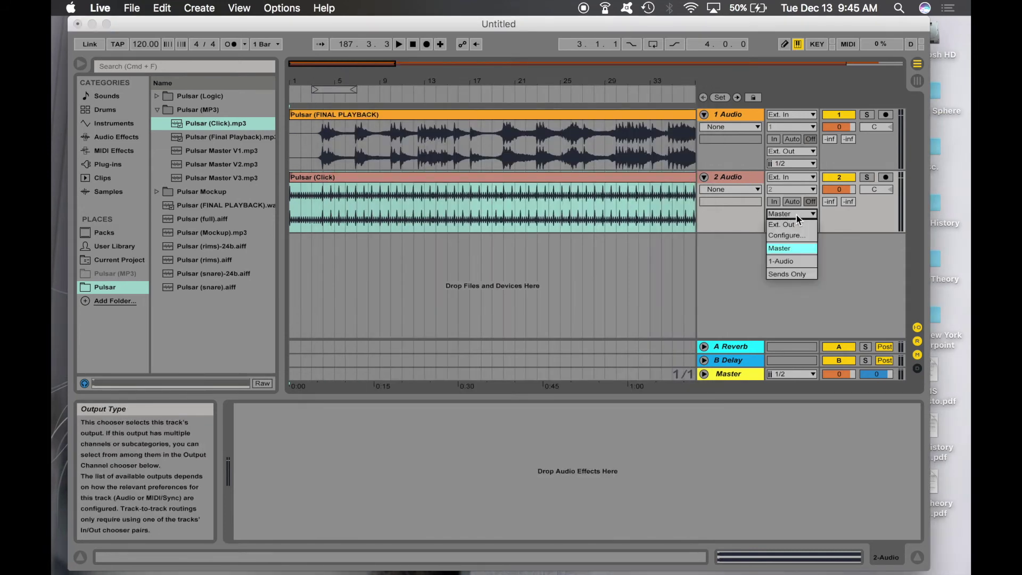
pyautogui.click(780, 225)
pyautogui.click(779, 225)
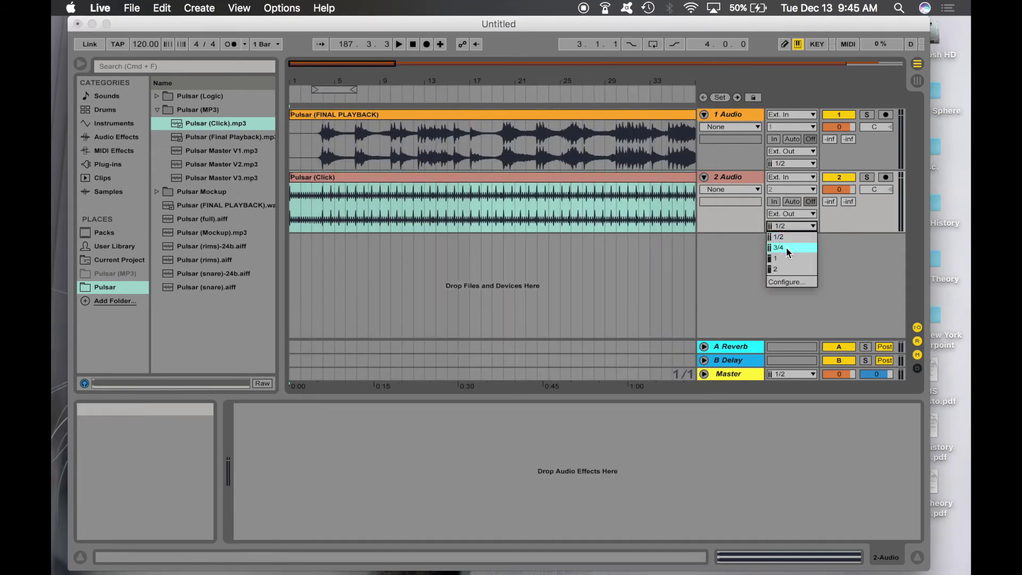
pyautogui.click(787, 248)
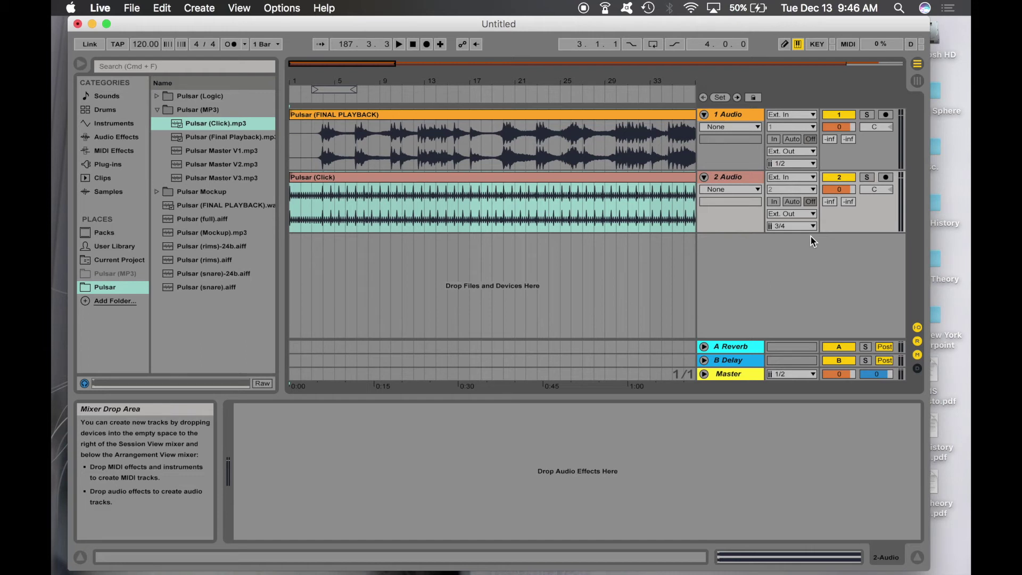
pyautogui.hotkey('ctrl', 'Right')
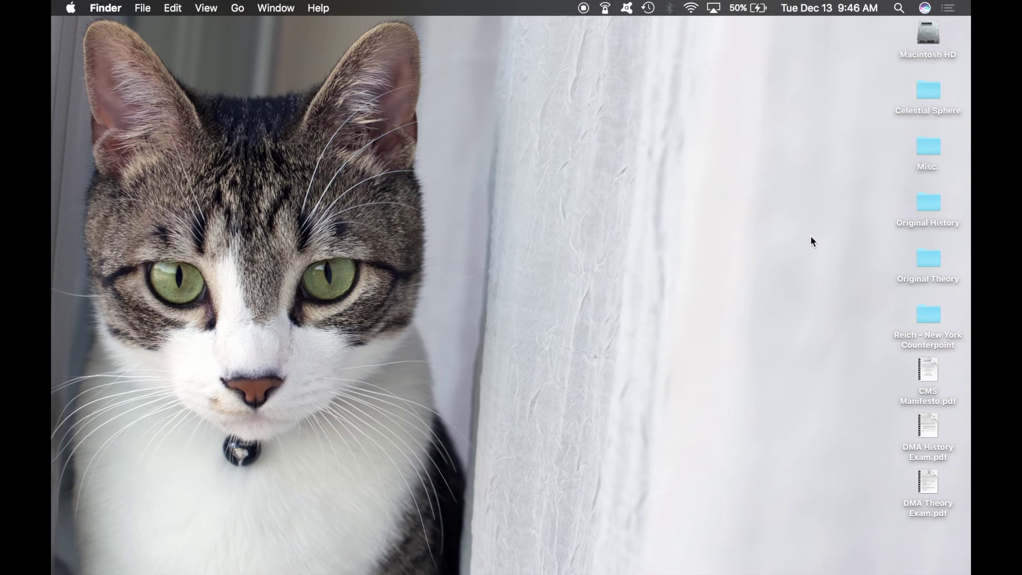
# - Launch Saffire MixControl via Spotlight ('saffire') and dismiss the FireWire advice dialog
pyautogui.press('super+space')
pyautogui.write('saffire')
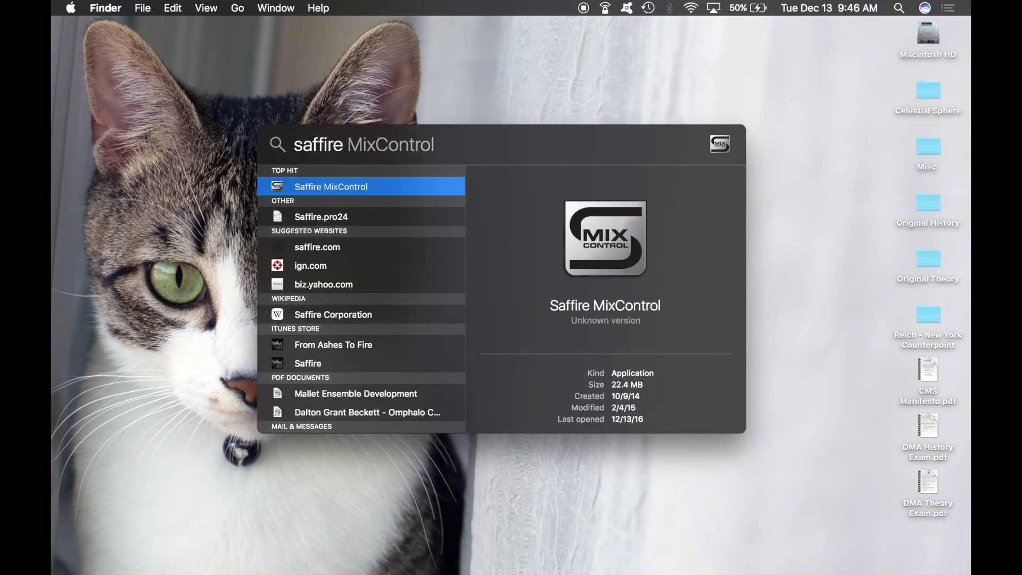
pyautogui.press('Return')
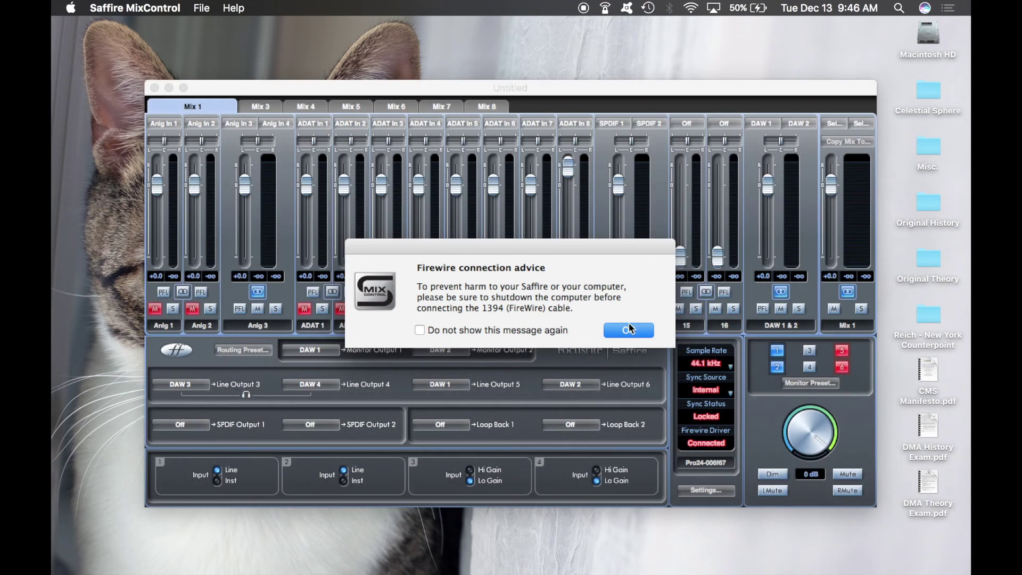
pyautogui.click(629, 330)
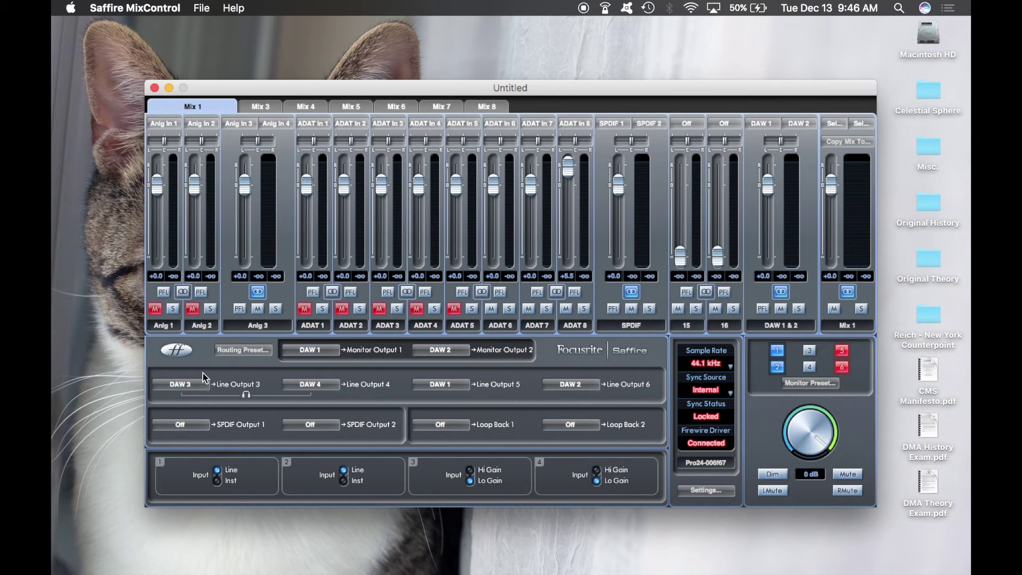
# - Inspect the source choices for Line Output 3 and Line Output 4 without changing them
pyautogui.click(181, 386)
pyautogui.click(252, 390)
pyautogui.click(305, 386)
pyautogui.click(335, 382)
# - Feed Line Output 3 from DAW 1, set it back to DAW 3, and return to Ableton Live
pyautogui.click(192, 388)
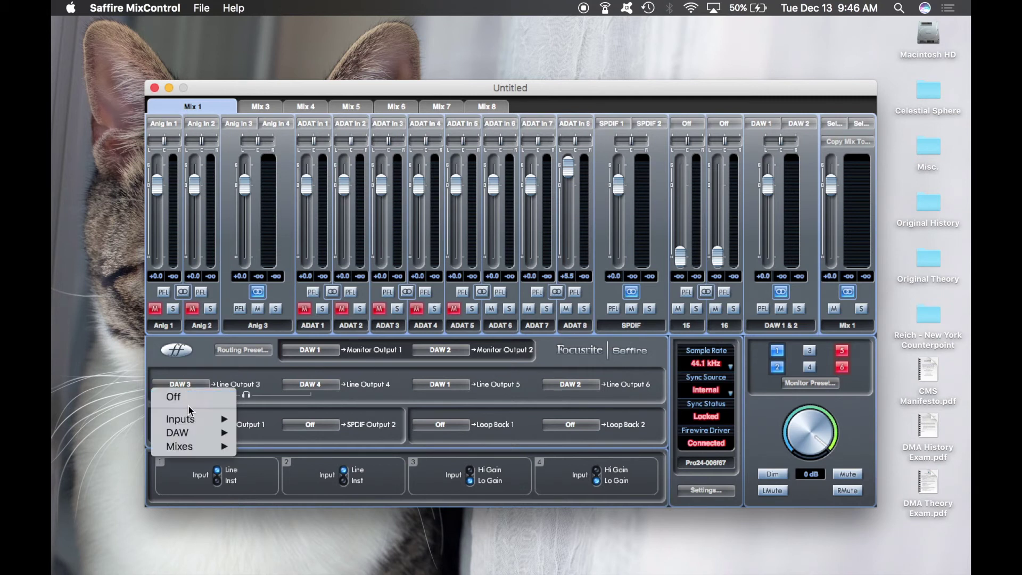
pyautogui.moveTo(202, 432)
pyautogui.click(257, 431)
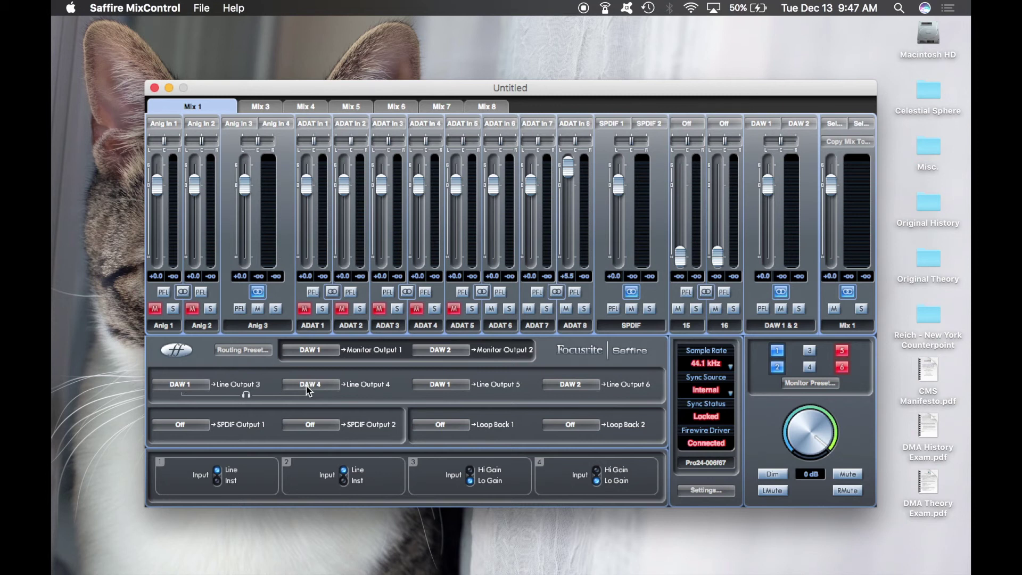
pyautogui.click(176, 385)
pyautogui.moveTo(179, 432)
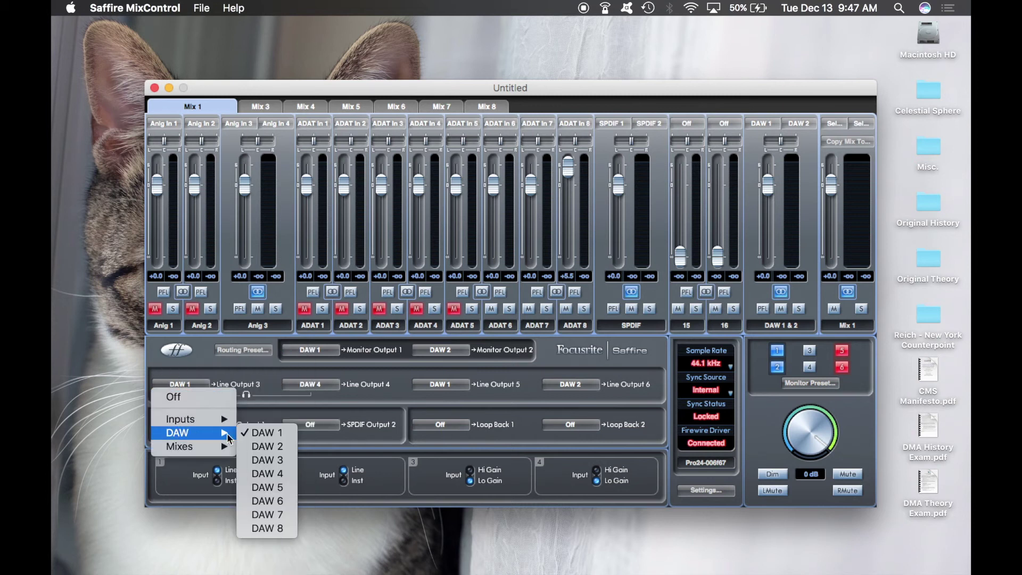
pyautogui.click(259, 462)
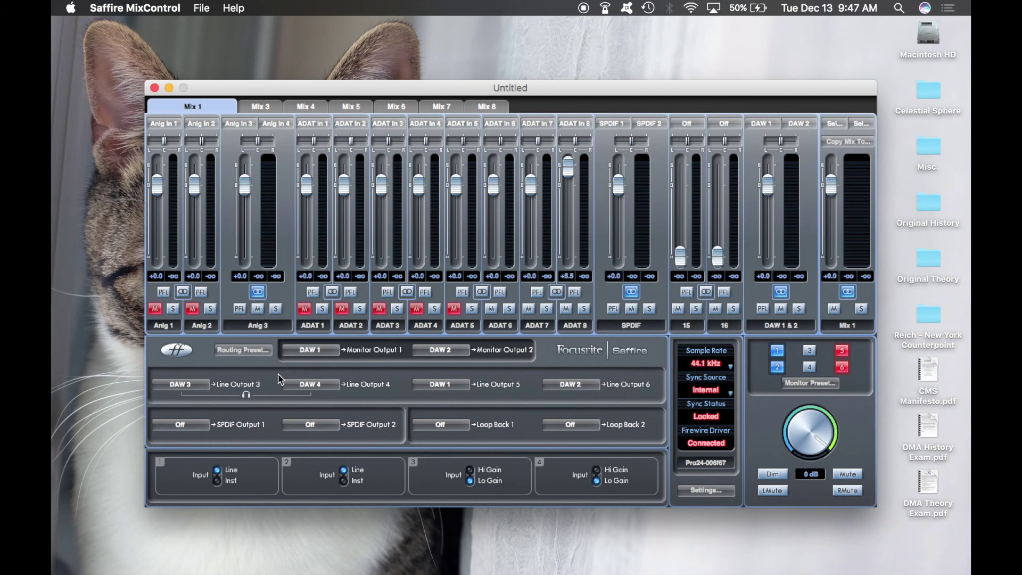
pyautogui.hotkey('ctrl', 'Left')
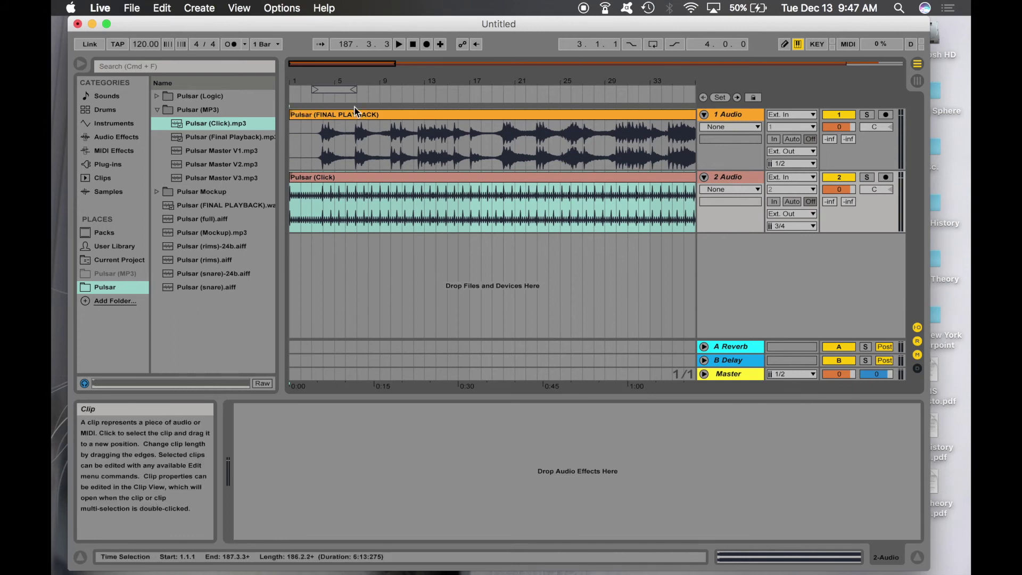
# - Open the Pulsar (FINAL PLAYBACK) clip's details and toggle Warp on then off, leaving it unwarped
pyautogui.doubleClick(389, 119)
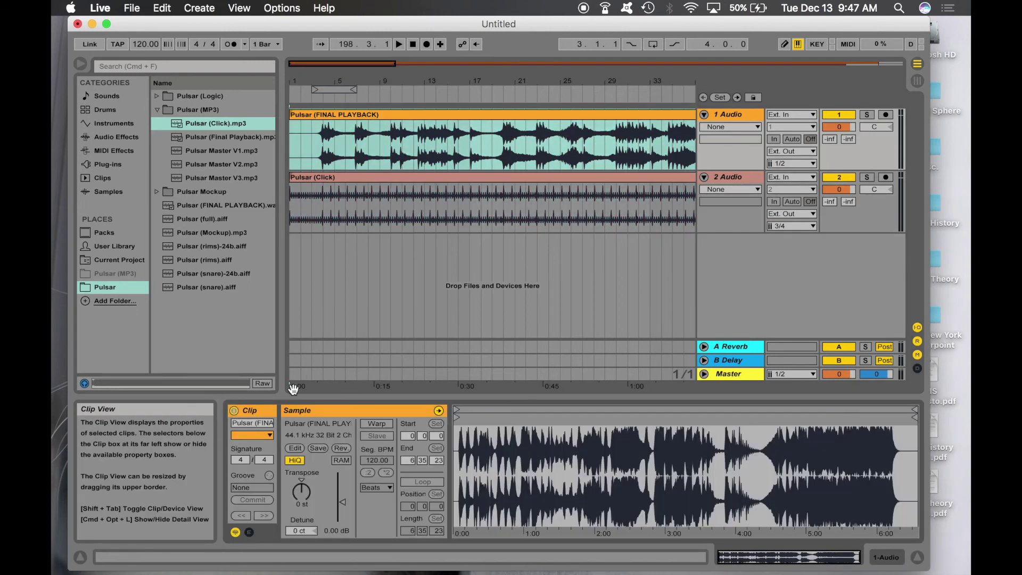
pyautogui.click(372, 423)
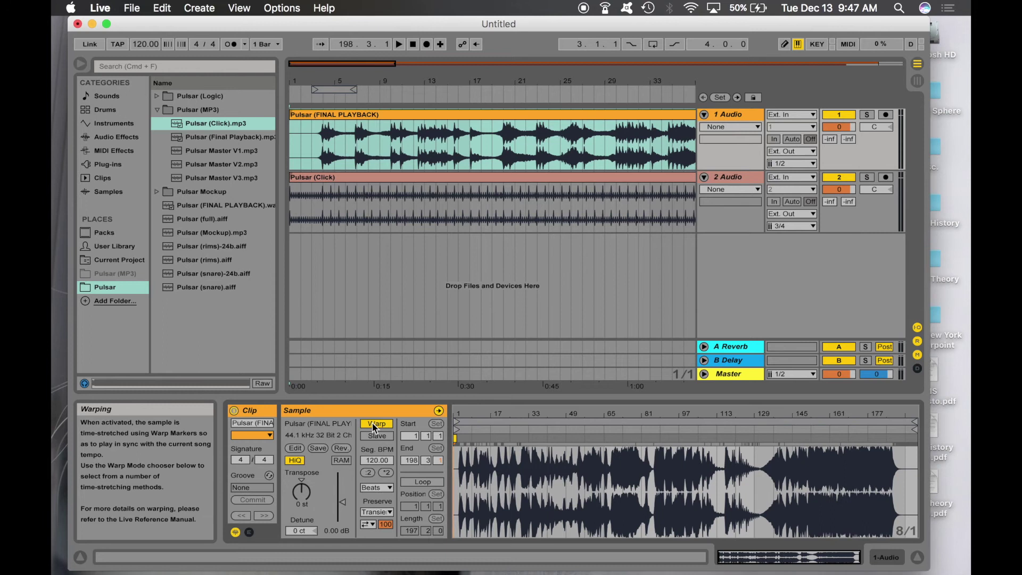
pyautogui.click(372, 423)
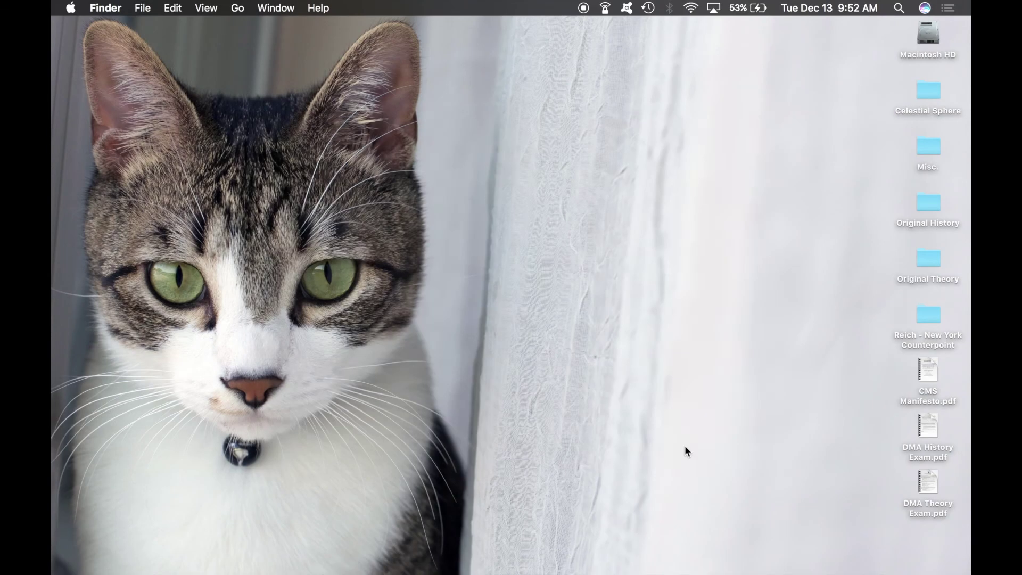
# - Launch Logic Pro X via Spotlight ('logic') and open the recent NY Counterpoint (performance) project
pyautogui.press('super+space')
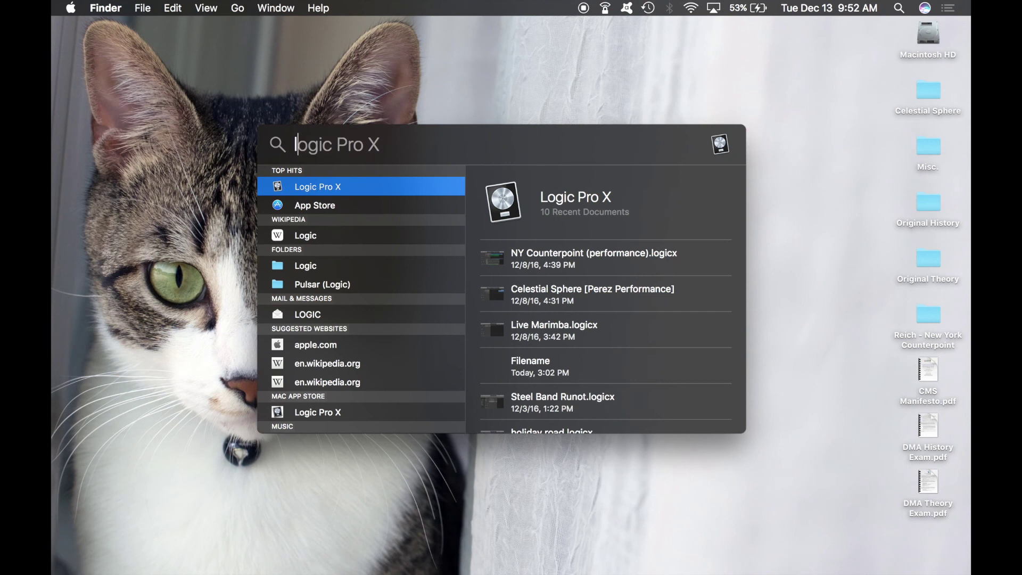
pyautogui.write('logic')
pyautogui.press('Return')
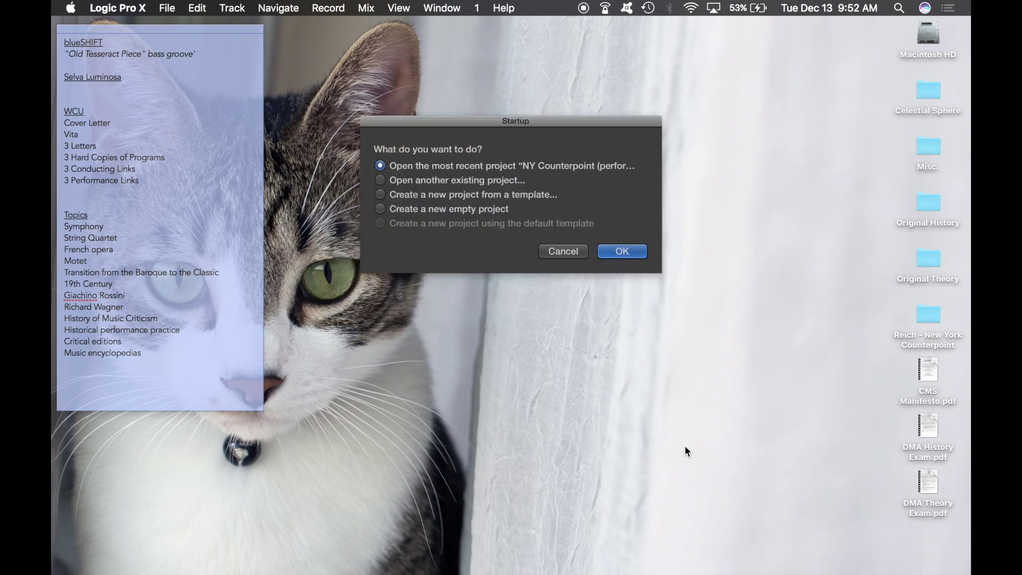
pyautogui.click(623, 251)
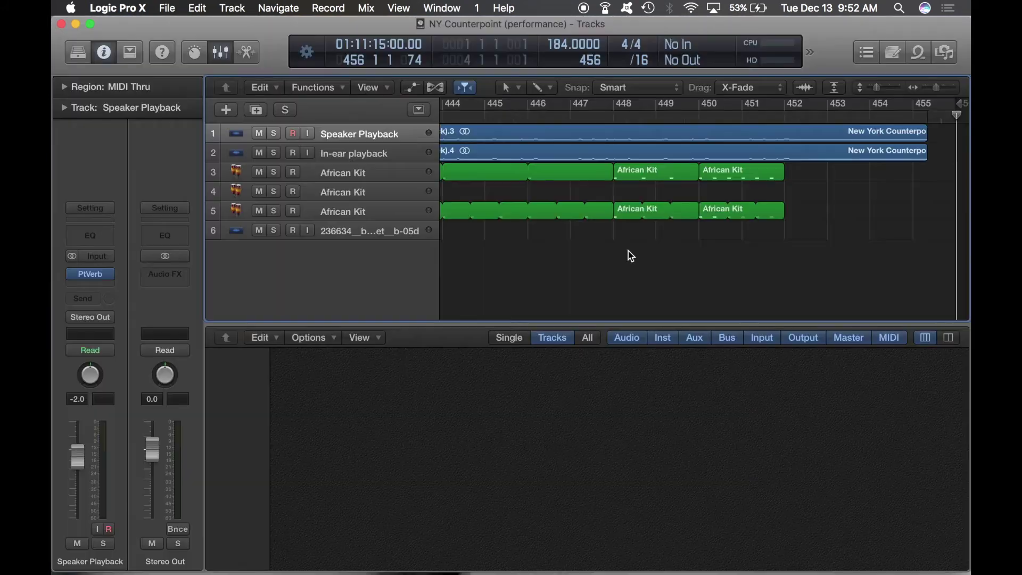
# - Scroll to the project start, select the Speaker Playback region, and reveal the mixer's Output row
pyautogui.hscroll(-20, 532, 311)
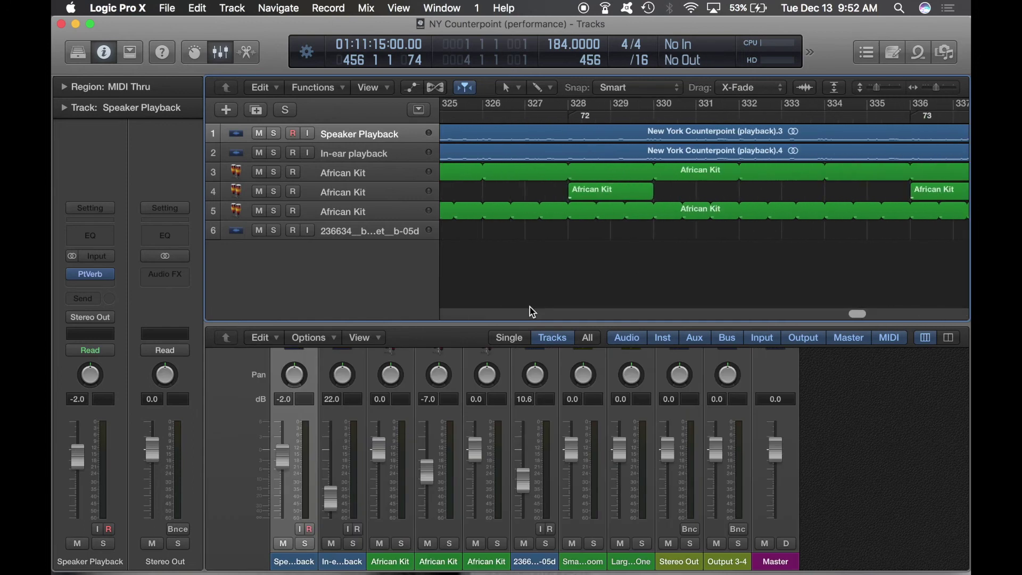
pyautogui.hscroll(-15, 532, 312)
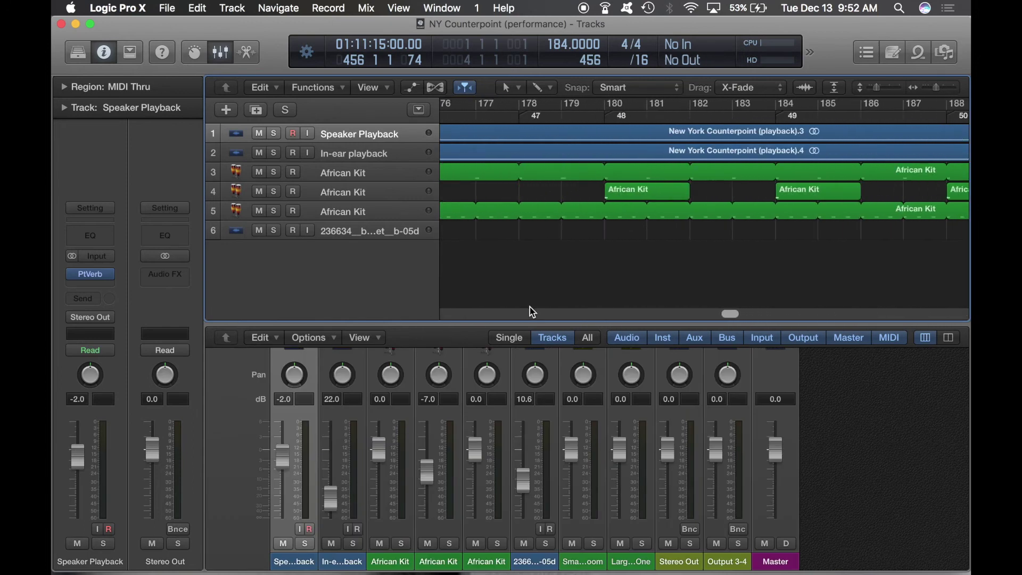
pyautogui.hscroll(-10, 531, 308)
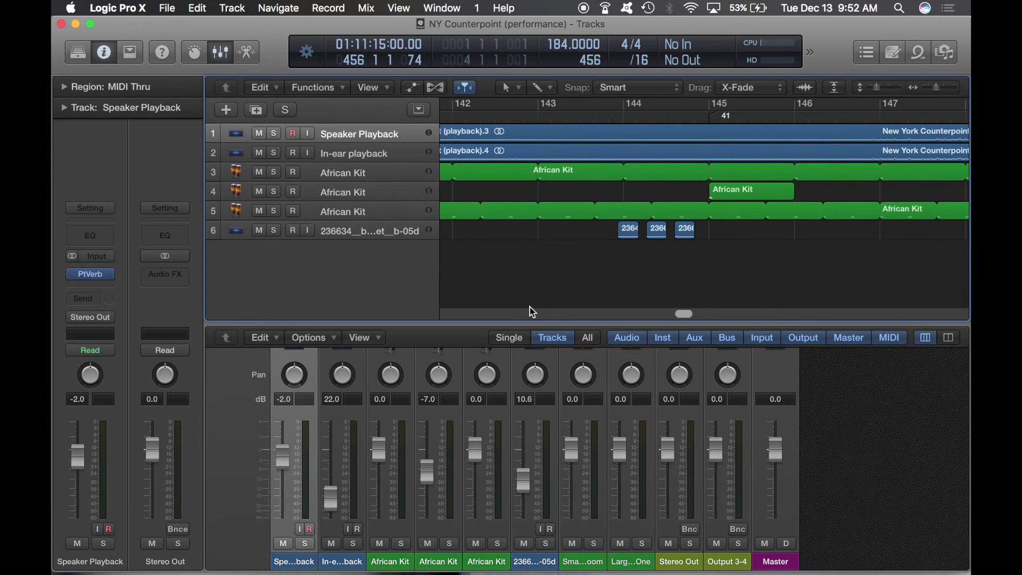
pyautogui.hscroll(-15, 533, 311)
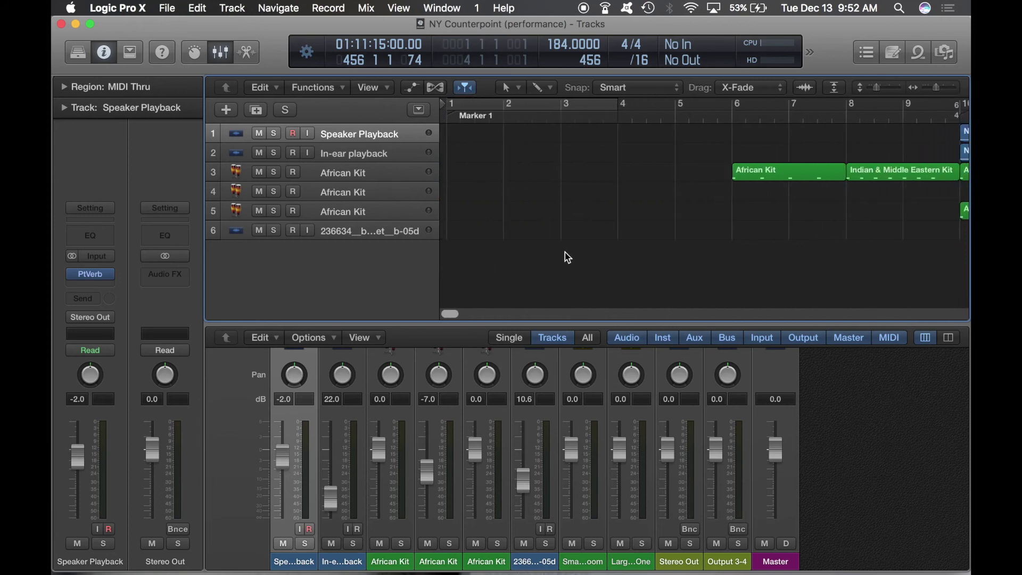
pyautogui.hscroll(10, 564, 253)
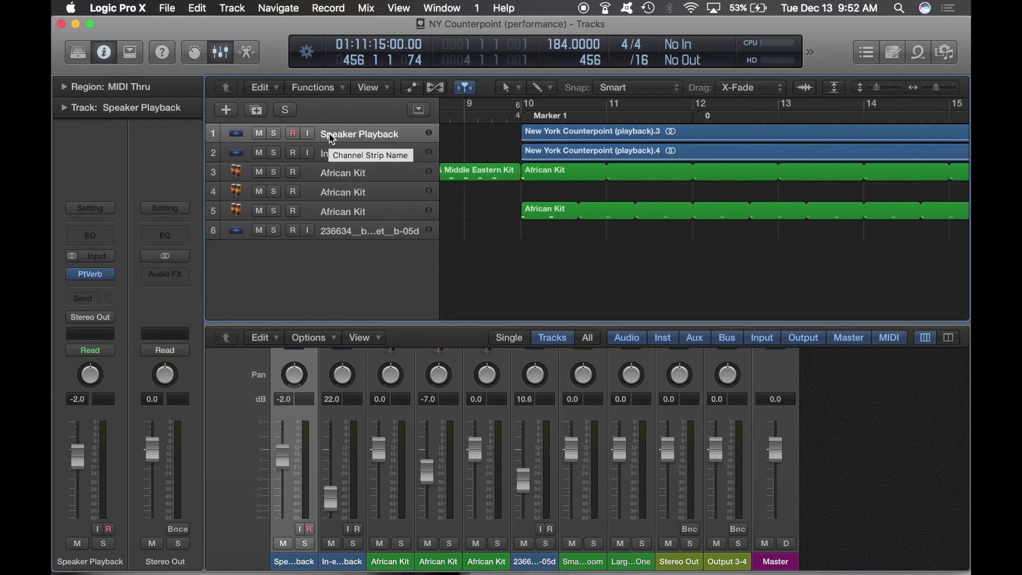
pyautogui.click(363, 135)
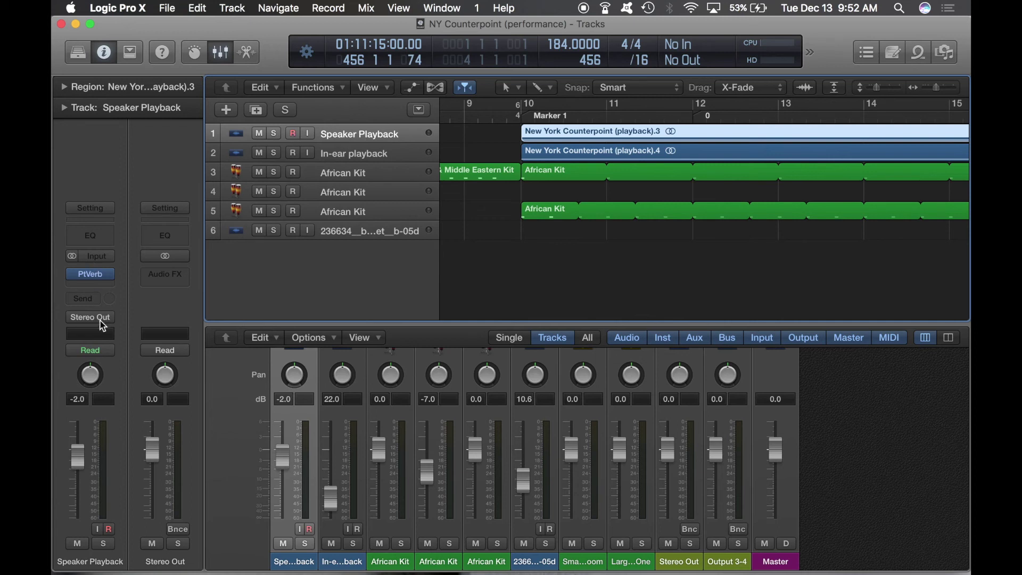
pyautogui.scroll(5, 320, 425)
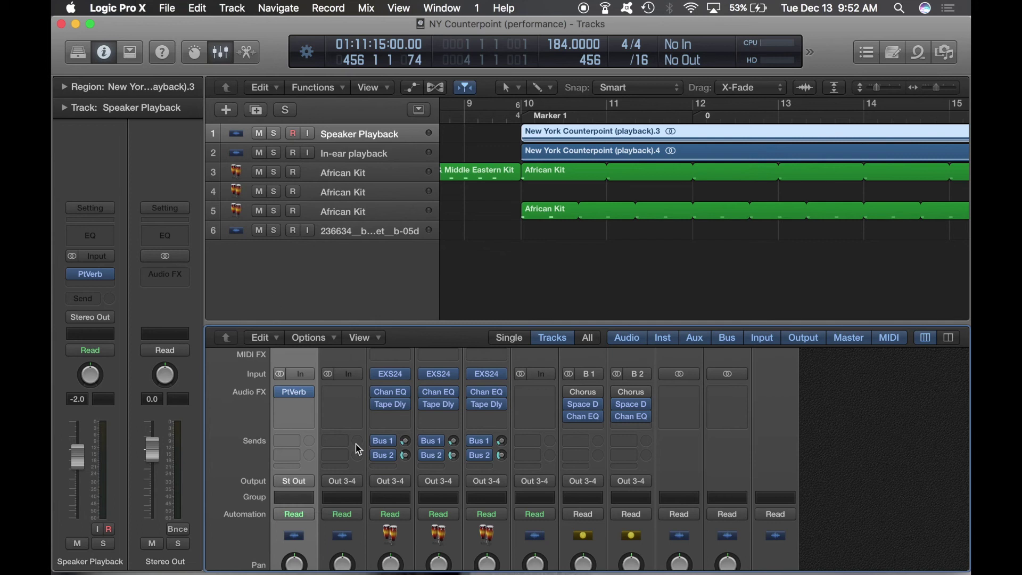
pyautogui.click(130, 7)
pyautogui.moveTo(128, 48)
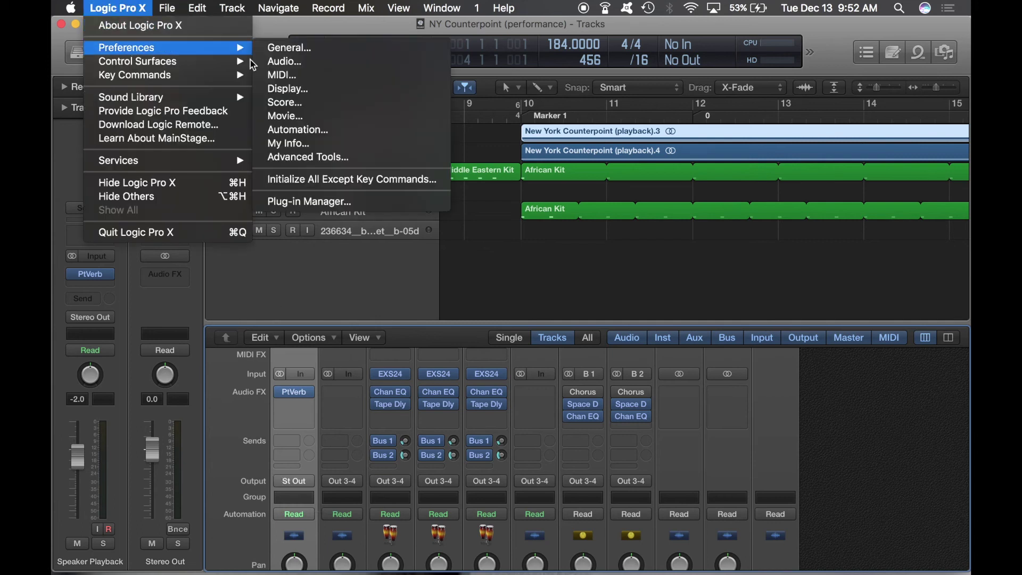
pyautogui.click(306, 62)
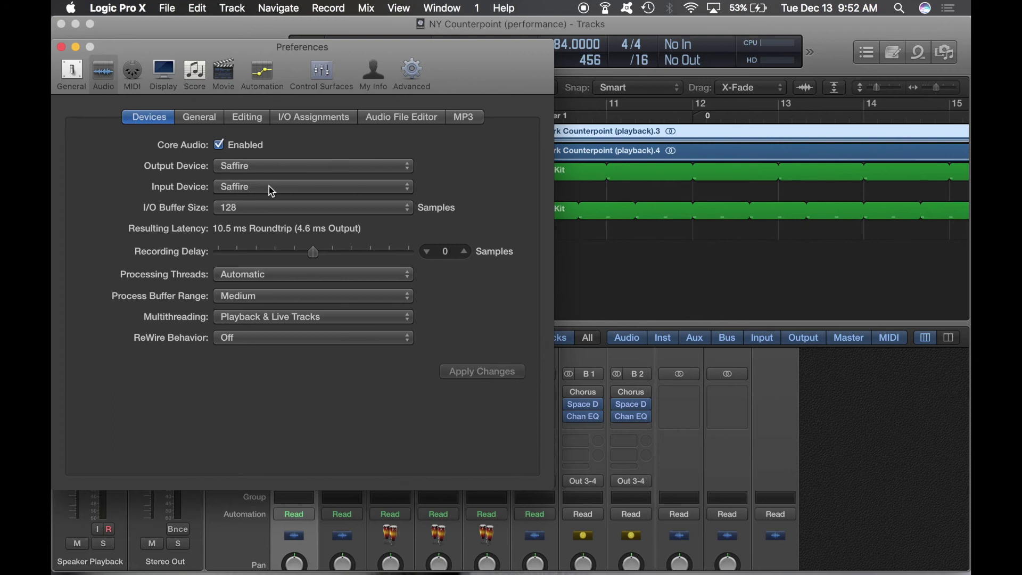
pyautogui.click(61, 47)
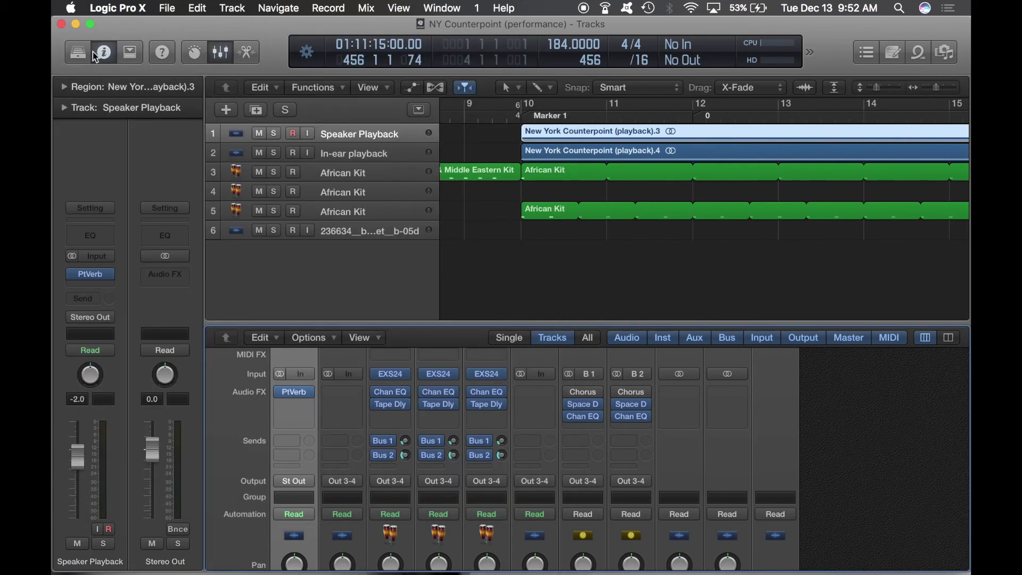
pyautogui.click(357, 156)
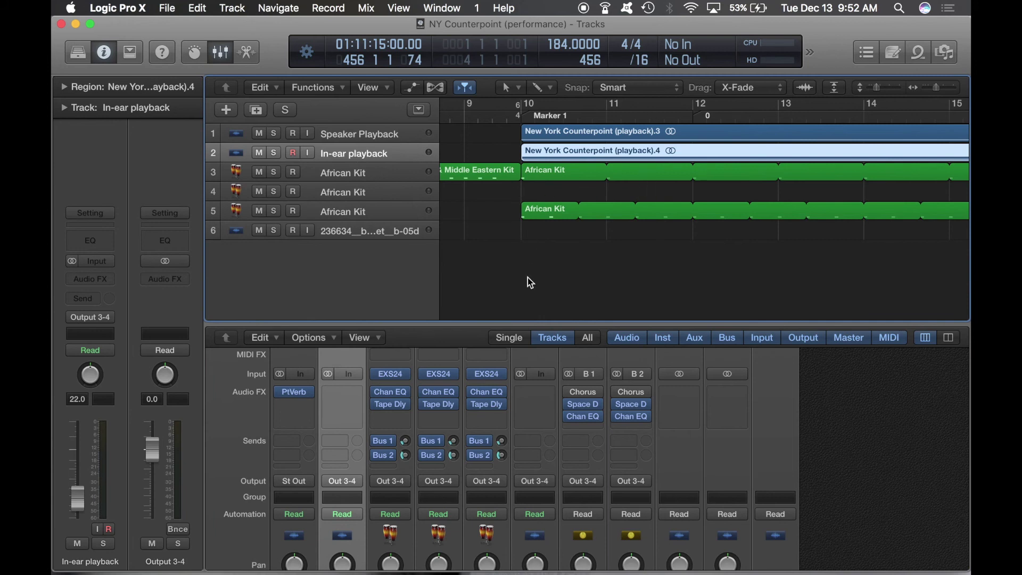
pyautogui.click(354, 485)
pyautogui.click(354, 486)
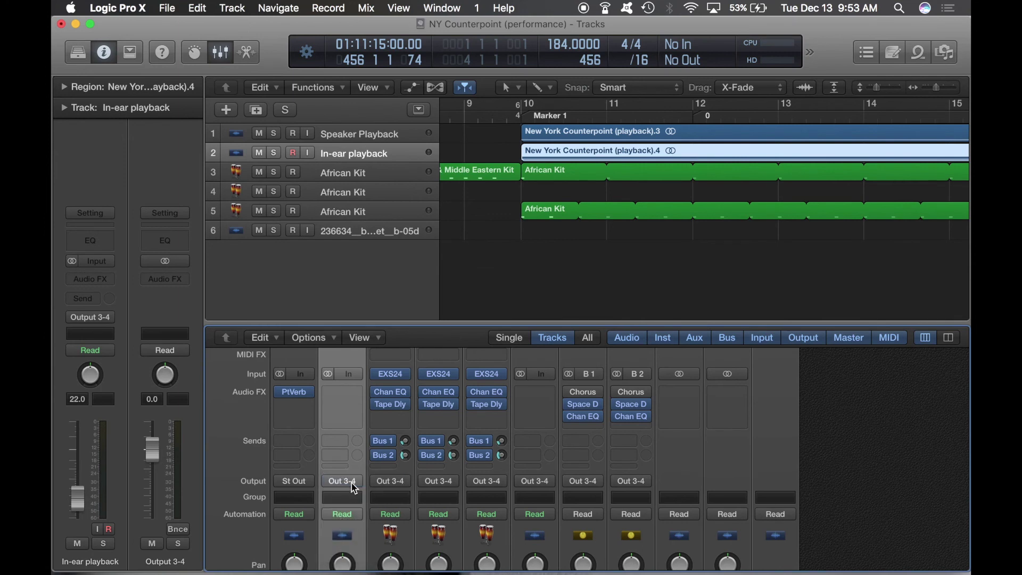
pyautogui.hscroll(-5, 404, 147)
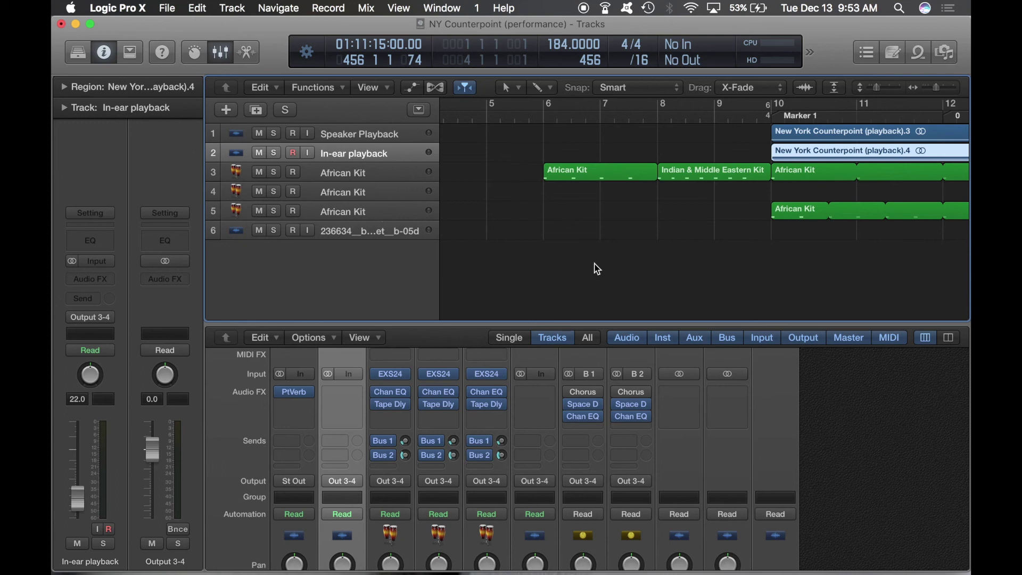
pyautogui.hscroll(10, 597, 269)
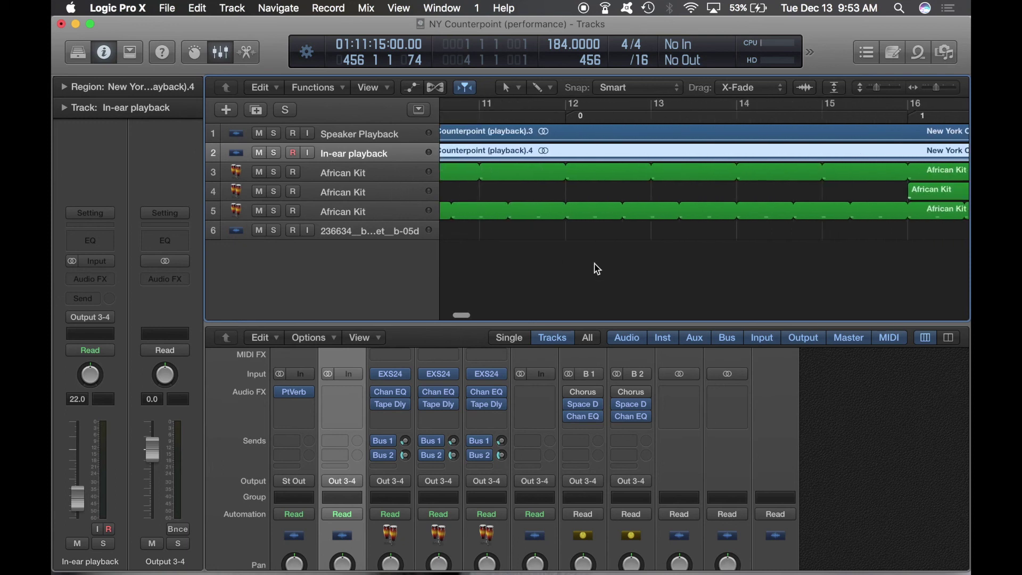
pyautogui.hscroll(12, 596, 268)
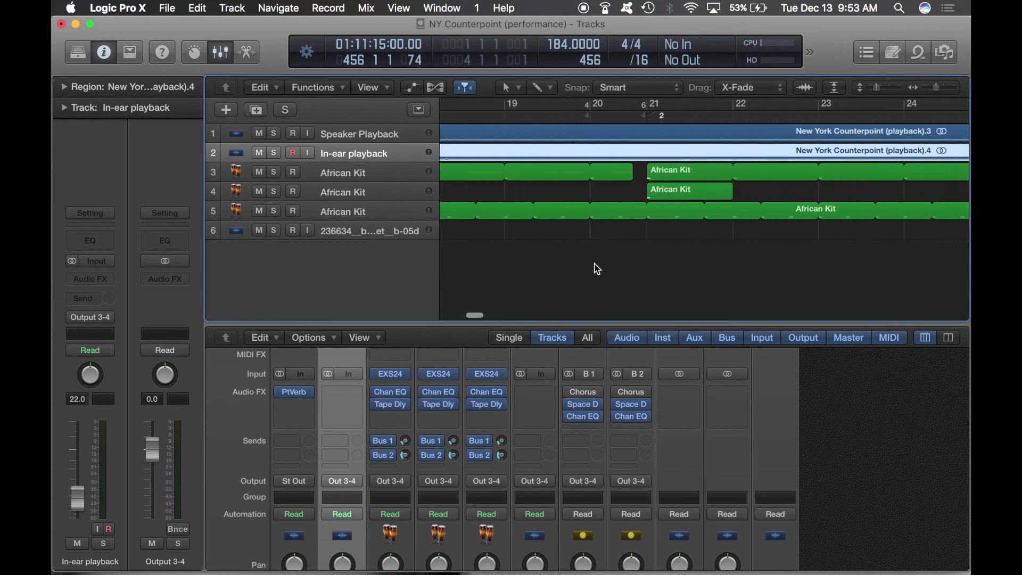
pyautogui.click(679, 193)
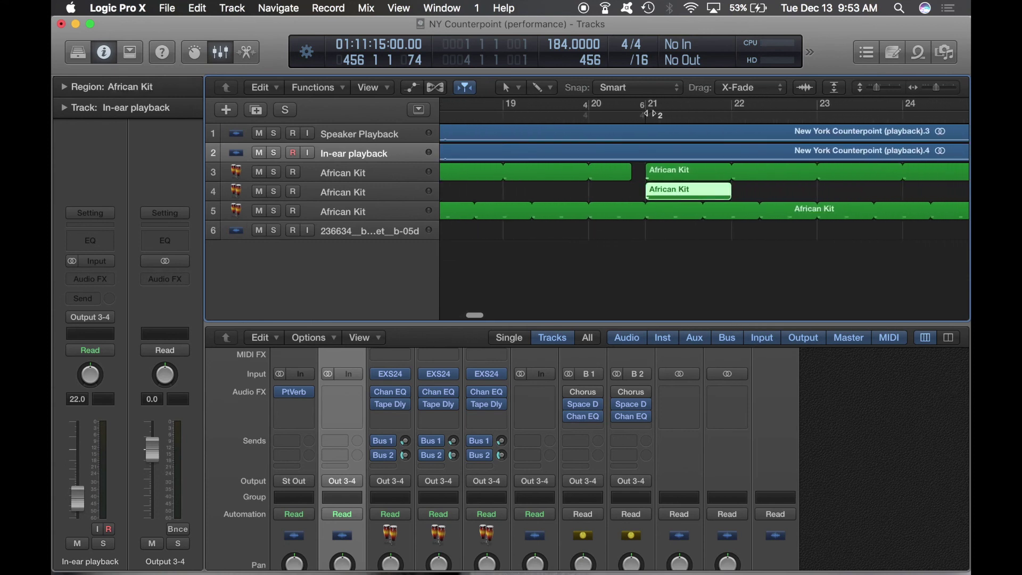
pyautogui.hscroll(20, 650, 113)
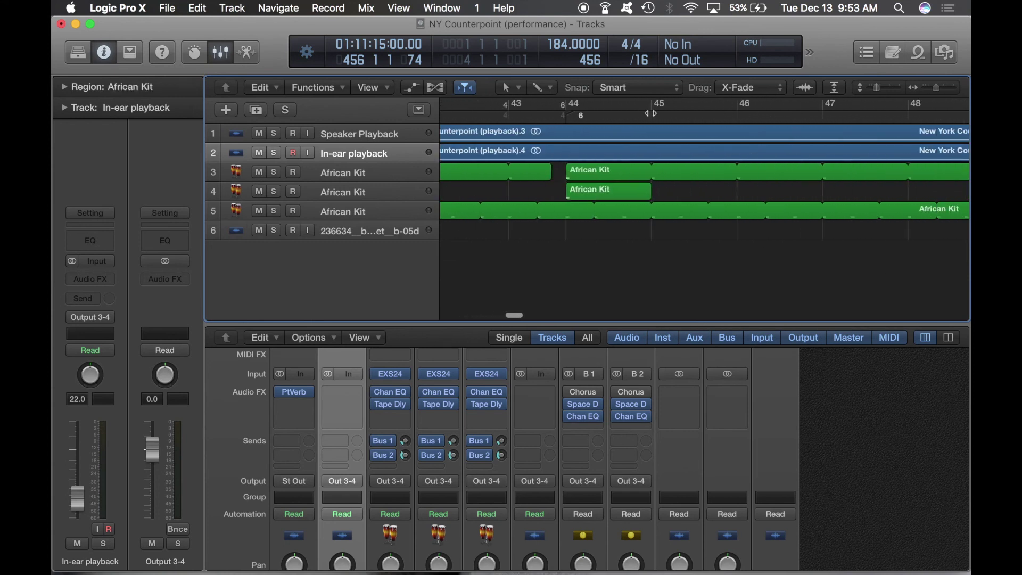
pyautogui.hscroll(7, 651, 113)
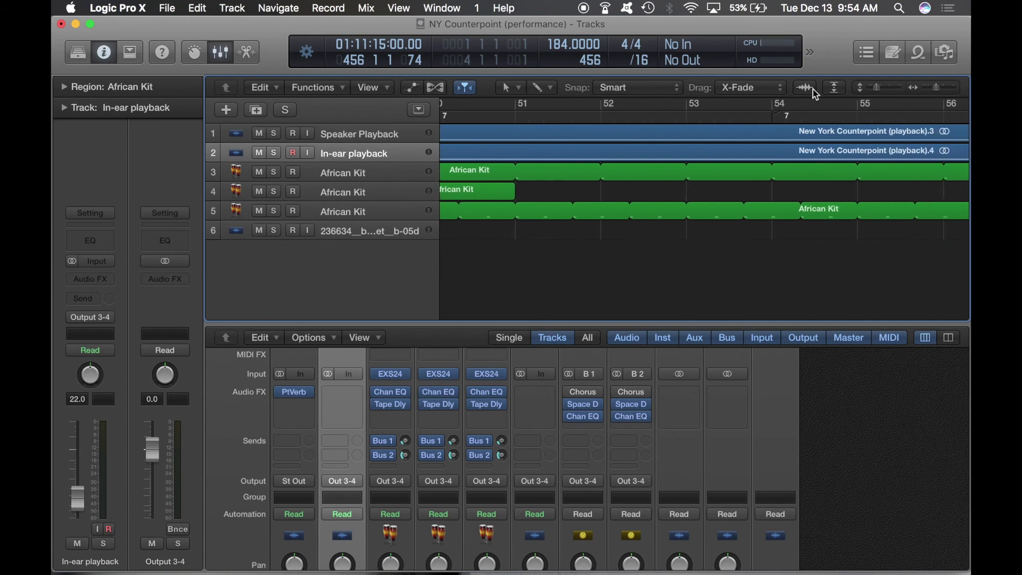
pyautogui.click(633, 151)
pyautogui.hscroll(8, 756, 241)
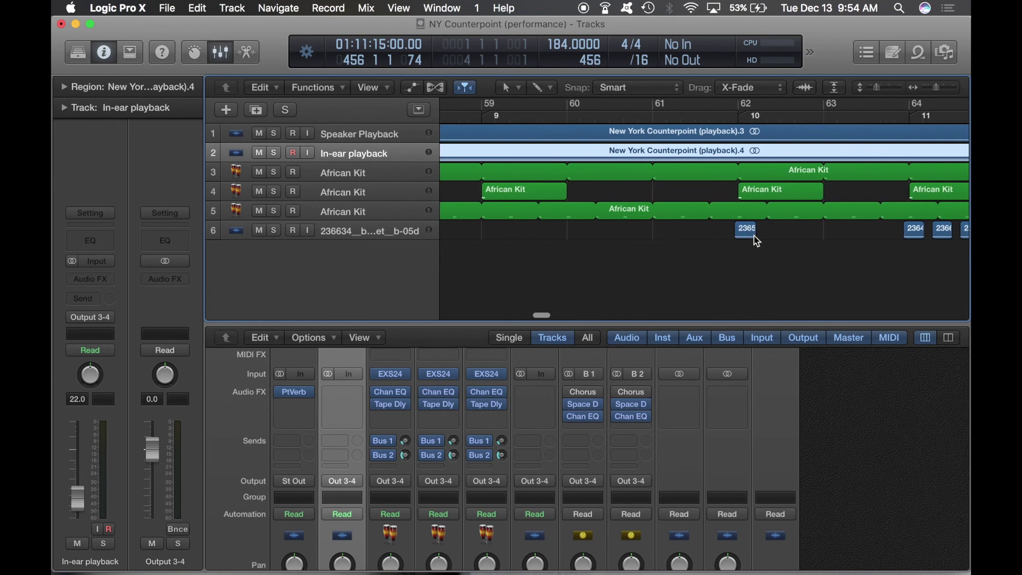
pyautogui.hscroll(8, 757, 240)
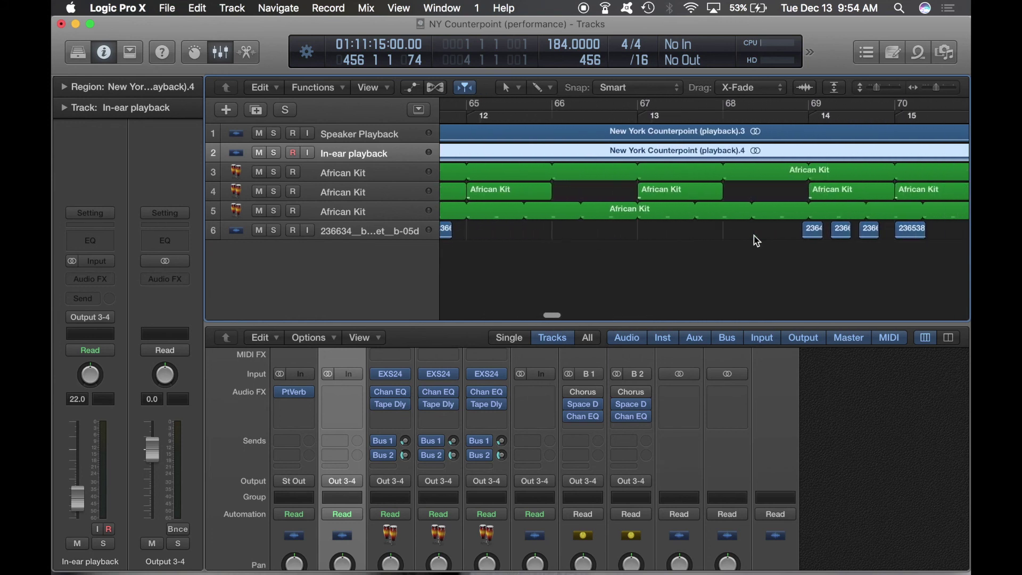
pyautogui.hscroll(1, 757, 241)
pyautogui.moveTo(936, 88)
pyautogui.mouseDown()
pyautogui.moveTo(912, 91)
pyautogui.moveTo(925, 97)
pyautogui.mouseUp()
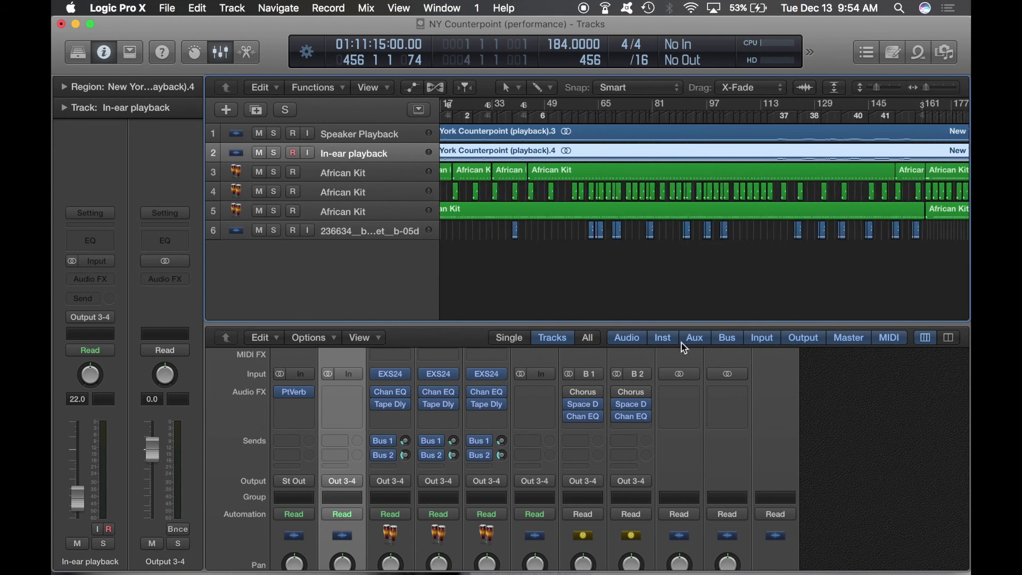
pyautogui.hscroll(-5, 580, 318)
# - Start playback near bar 5, raise the system volume, and zoom in on bars 4–12
pyautogui.click(456, 118)
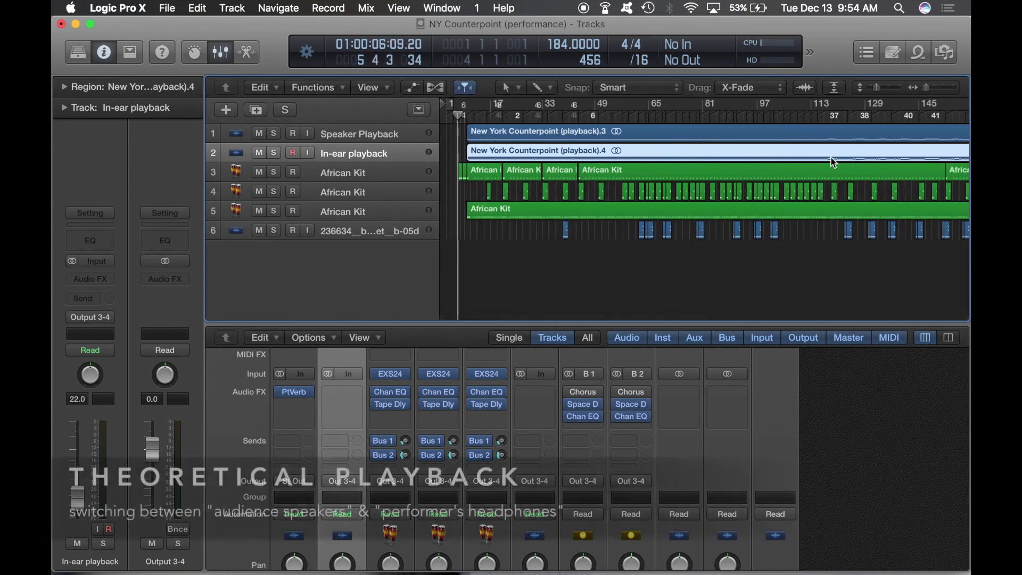
pyautogui.press('XF86AudioRaiseVolume')
pyautogui.moveTo(926, 87); pyautogui.dragTo(947, 93)
# - Follow playback toward bar 26, selecting Speaker Playback and then In-ear playback
pyautogui.hscroll(5, 726, 208)
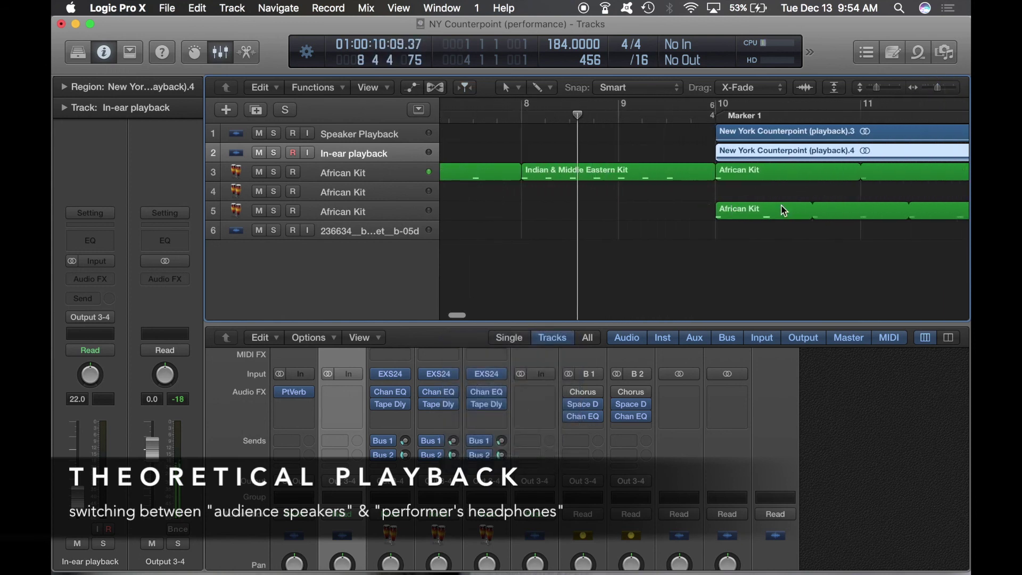
pyautogui.hscroll(3, 784, 211)
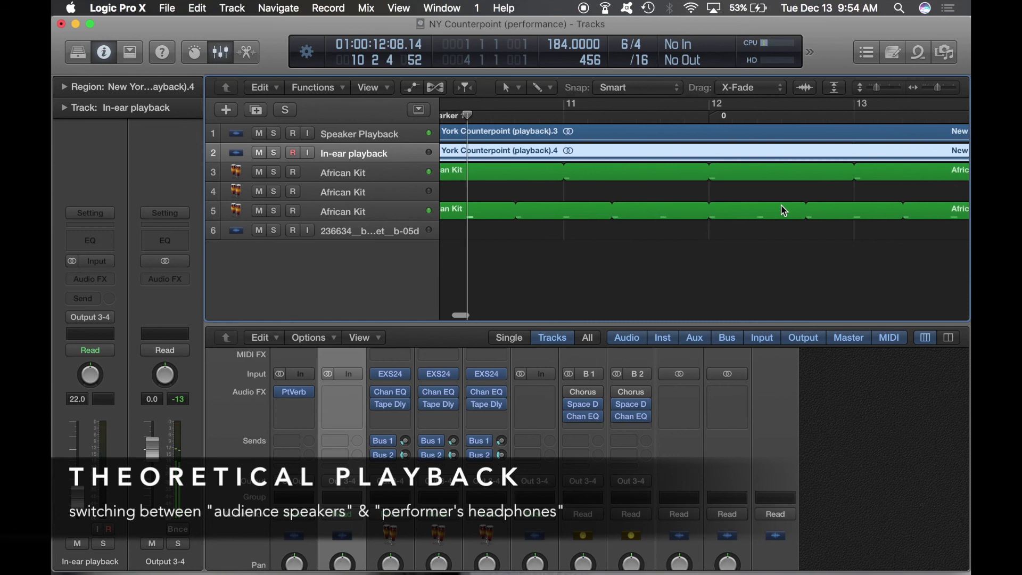
pyautogui.hscroll(-3, 784, 211)
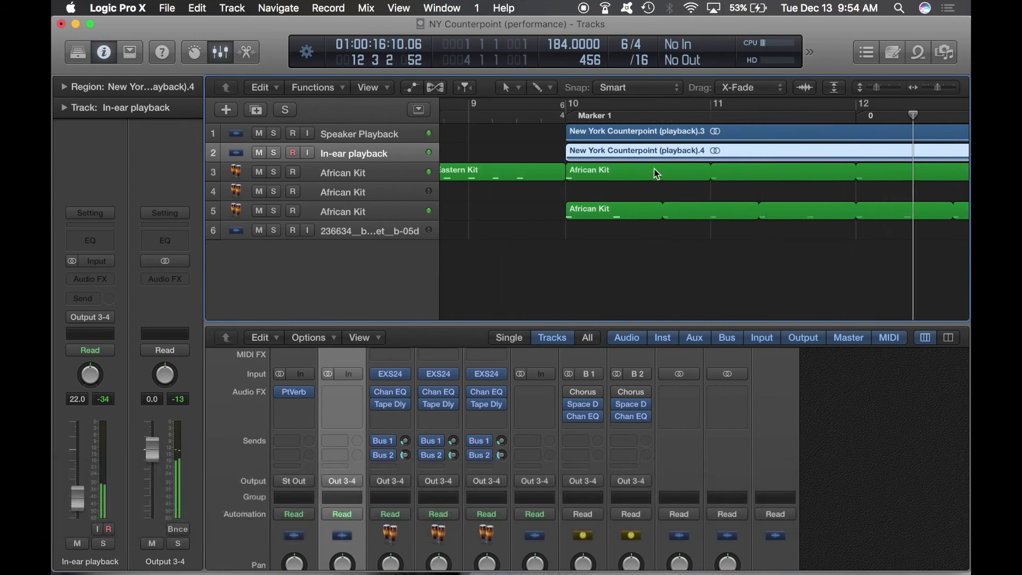
pyautogui.hscroll(3, 787, 230)
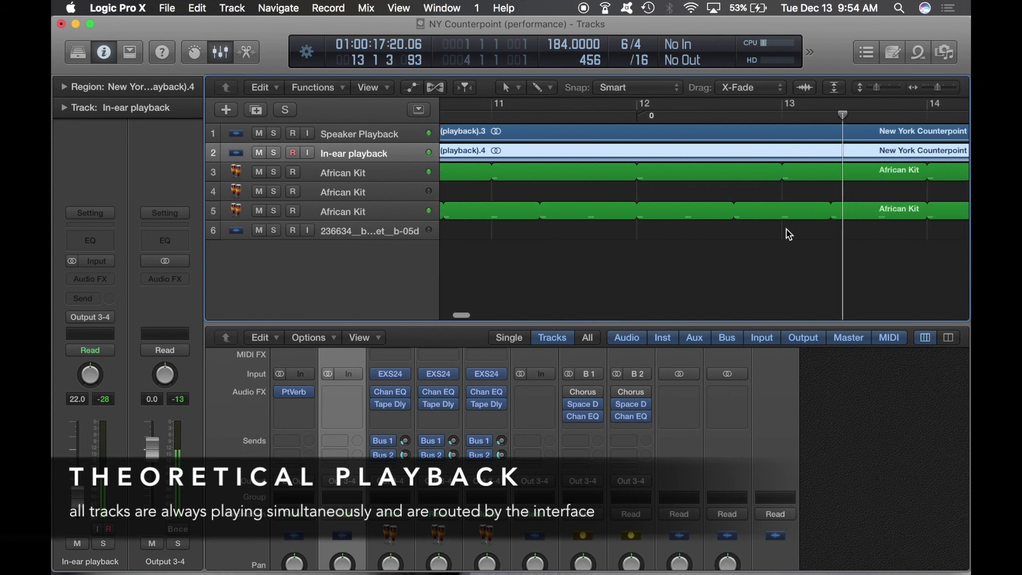
pyautogui.hscroll(5, 793, 256)
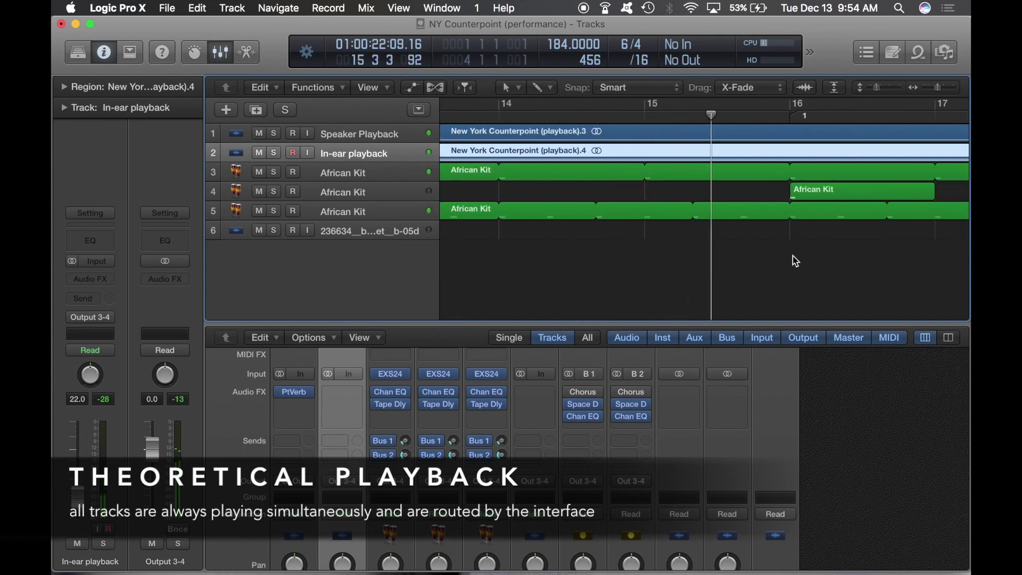
pyautogui.click(391, 134)
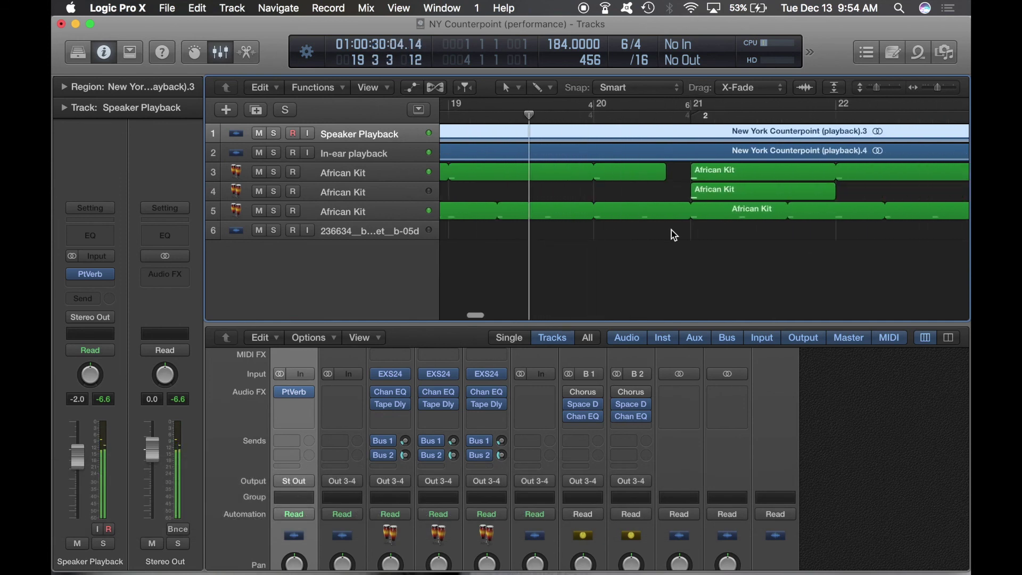
pyautogui.click(366, 154)
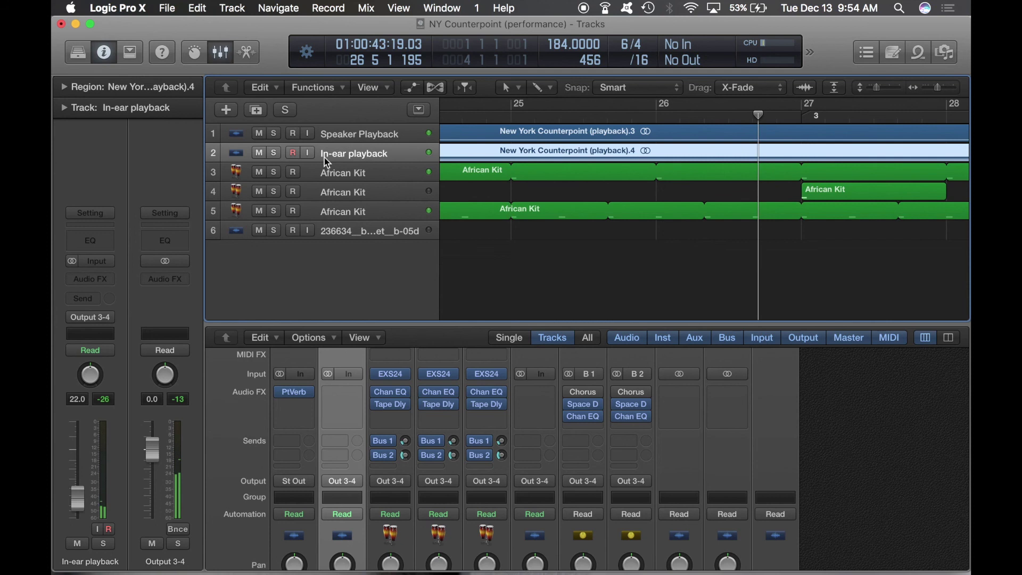
pyautogui.hscroll(10, 639, 275)
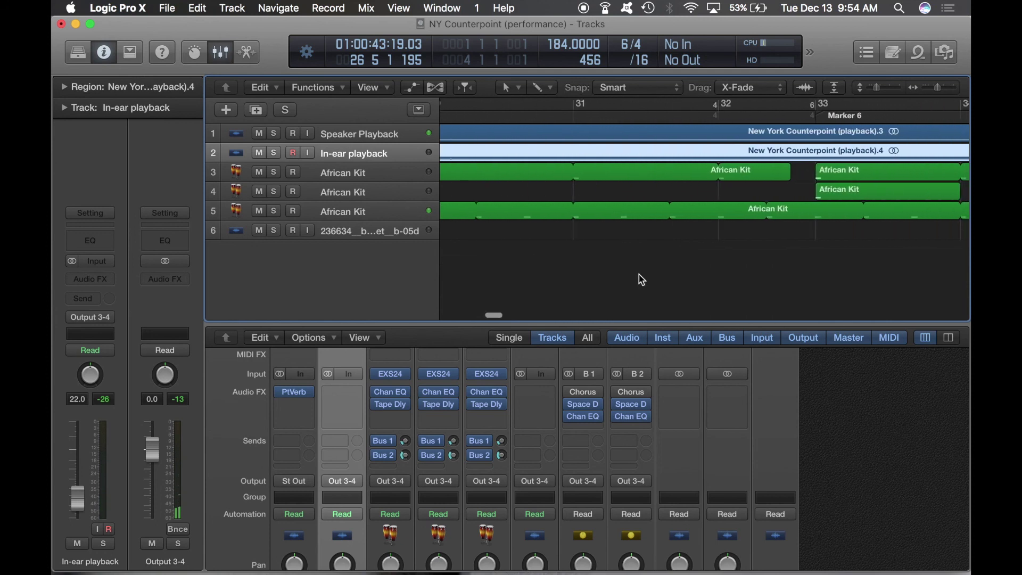